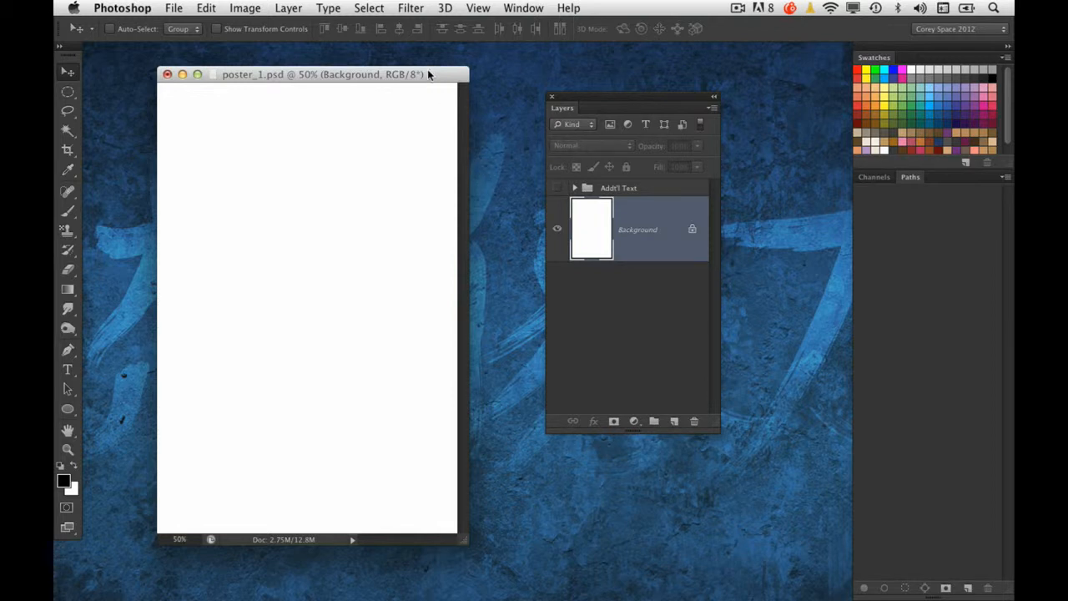
Position the poster window and the layer list side by side and fill the Background layer with black.
{"action": "left_click_drag", "start_coordinate": [433, 76], "coordinate": [434, 71]}
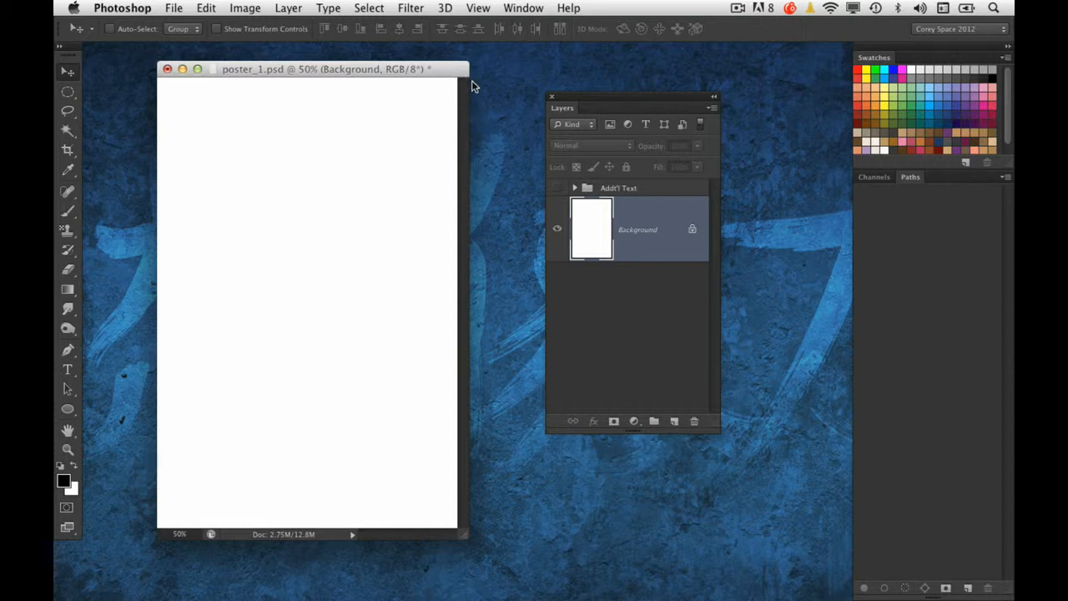
{"action": "left_click_drag", "start_coordinate": [601, 97], "coordinate": [603, 97]}
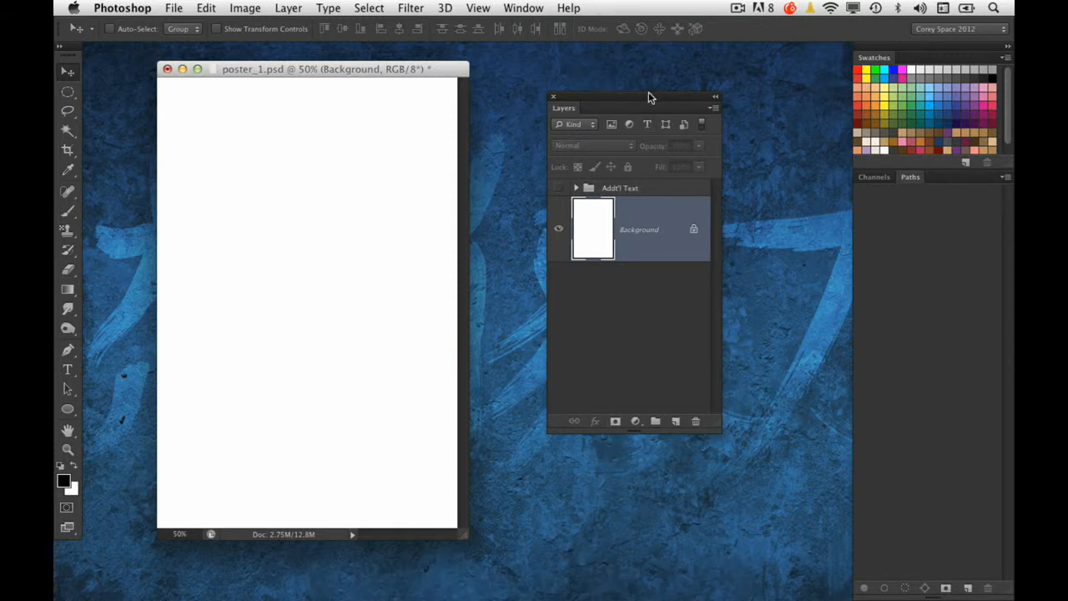
{"action": "left_click_drag", "start_coordinate": [648, 96], "coordinate": [638, 97]}
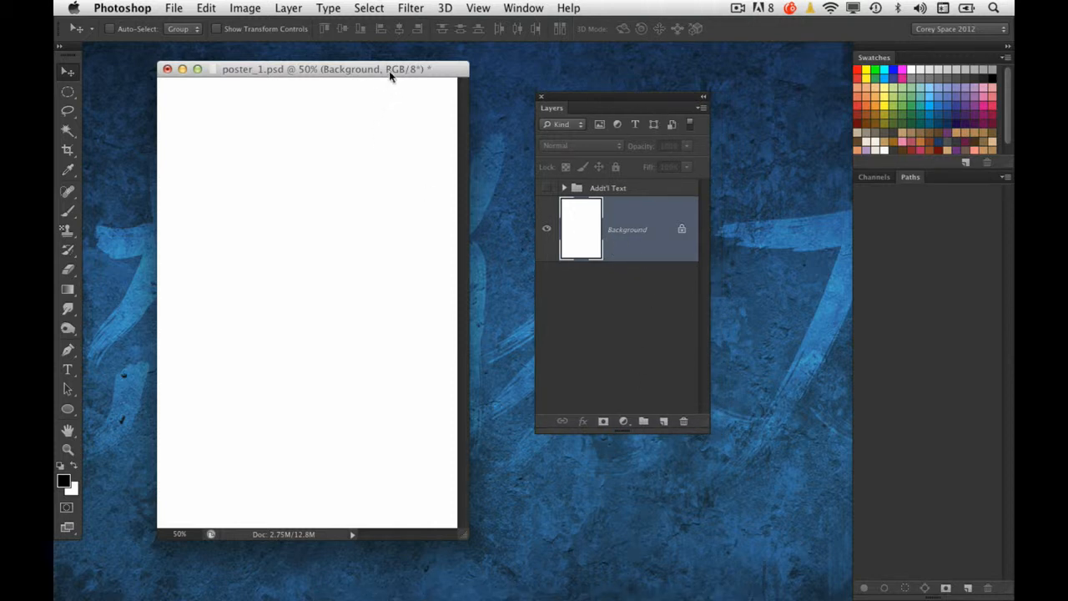
{"action": "left_click", "coordinate": [545, 193]}
Restore the minimized iStock skyline image, copy it into poster_1.psd as a new layer, and close the source image.
{"action": "mouse_move", "coordinate": [611, 596]}
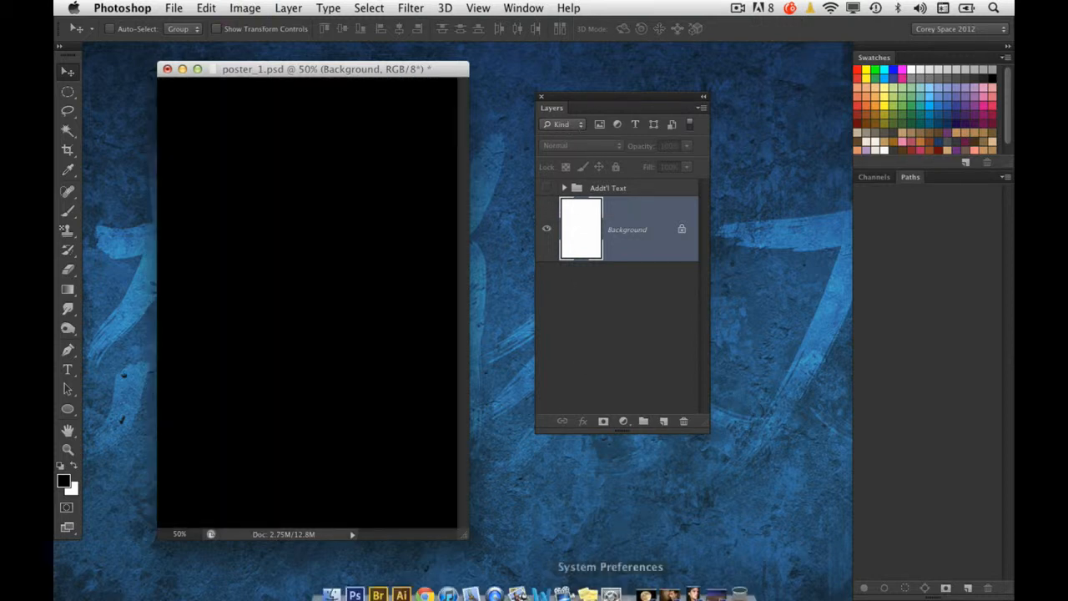
{"action": "left_click", "coordinate": [719, 582]}
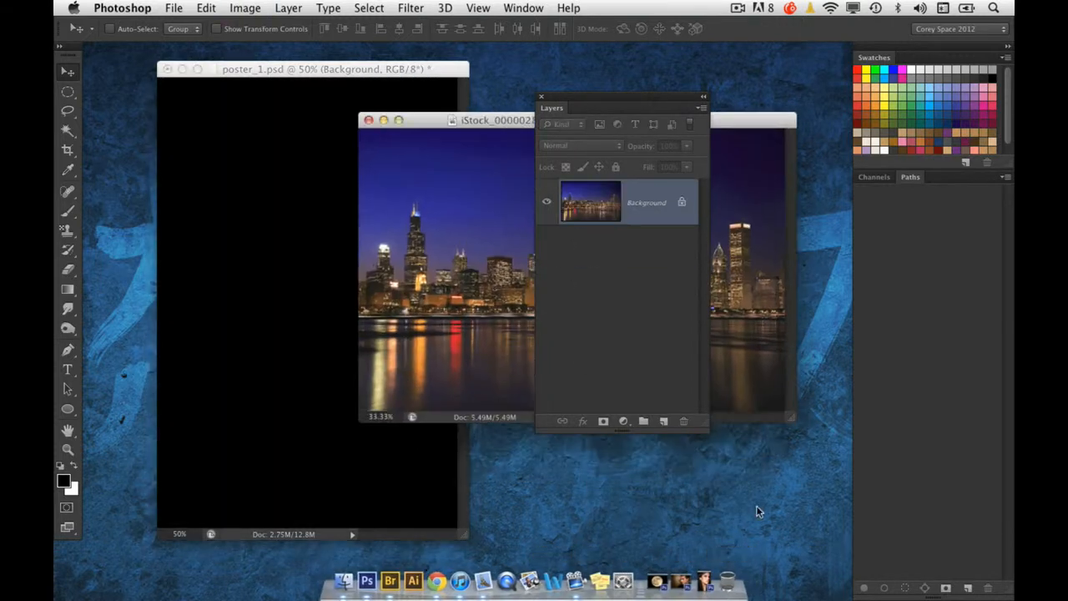
{"action": "left_click_drag", "start_coordinate": [589, 97], "coordinate": [866, 179]}
{"action": "left_click_drag", "start_coordinate": [668, 126], "coordinate": [690, 123]}
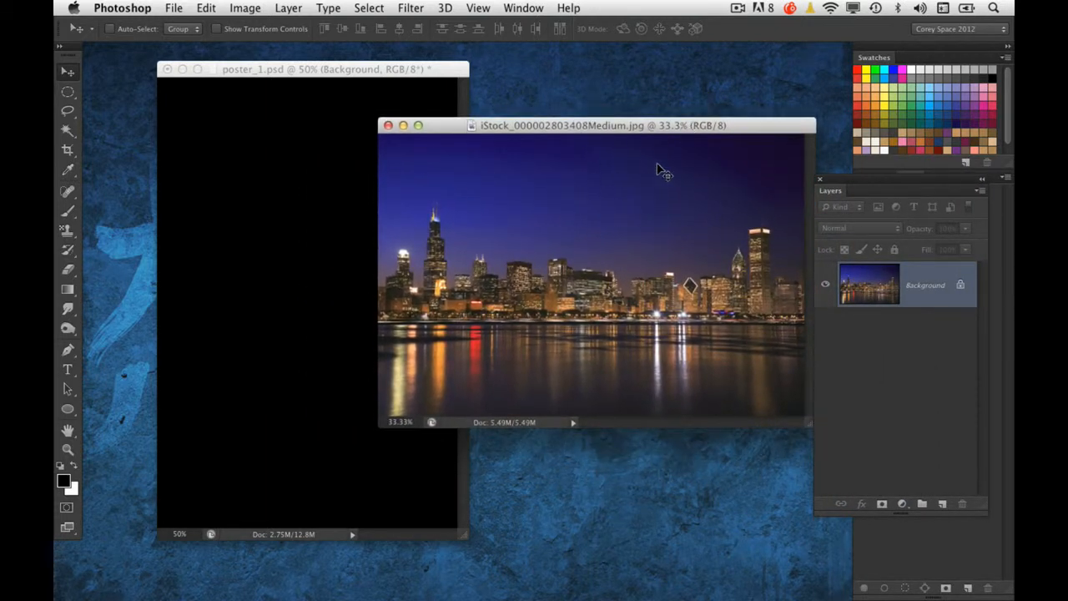
{"action": "left_click_drag", "start_coordinate": [572, 125], "coordinate": [614, 113]}
{"action": "left_click_drag", "start_coordinate": [491, 220], "coordinate": [464, 241]}
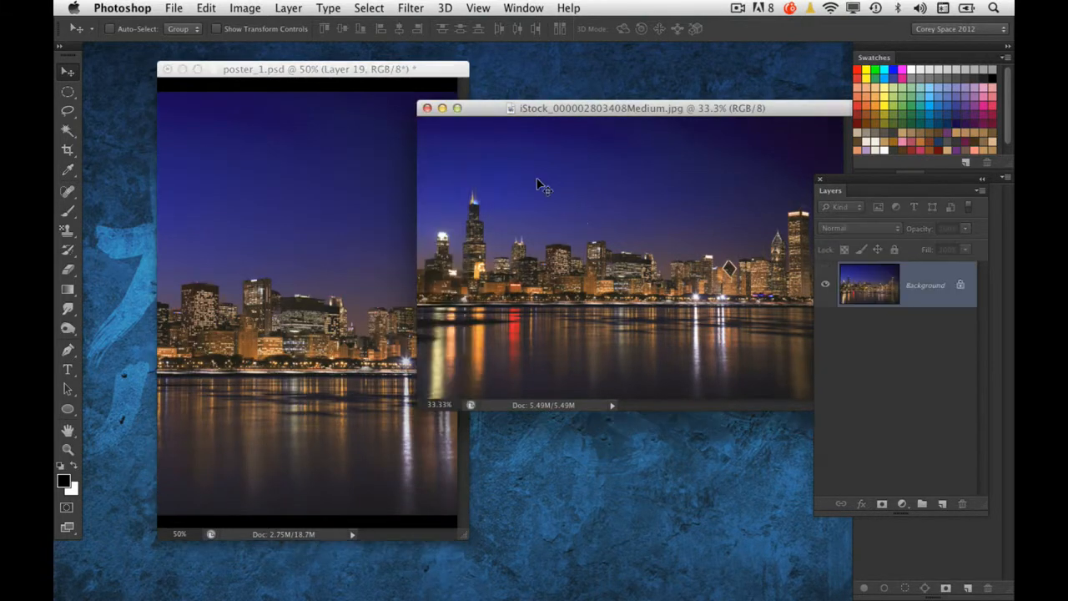
{"action": "left_click", "coordinate": [428, 109]}
Scale the skyline layer proportionally to the poster's width and place it along the poster's bottom edge.
{"action": "left_click_drag", "start_coordinate": [461, 532], "coordinate": [619, 576]}
{"action": "key", "text": "ctrl+t"}
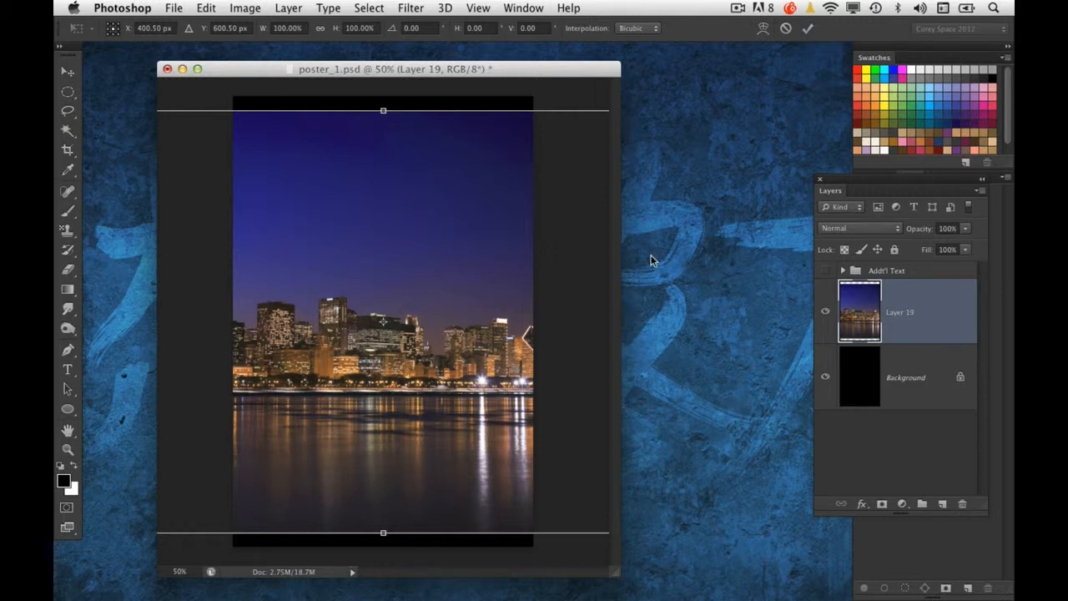
{"action": "key", "text": "ctrl+0"}
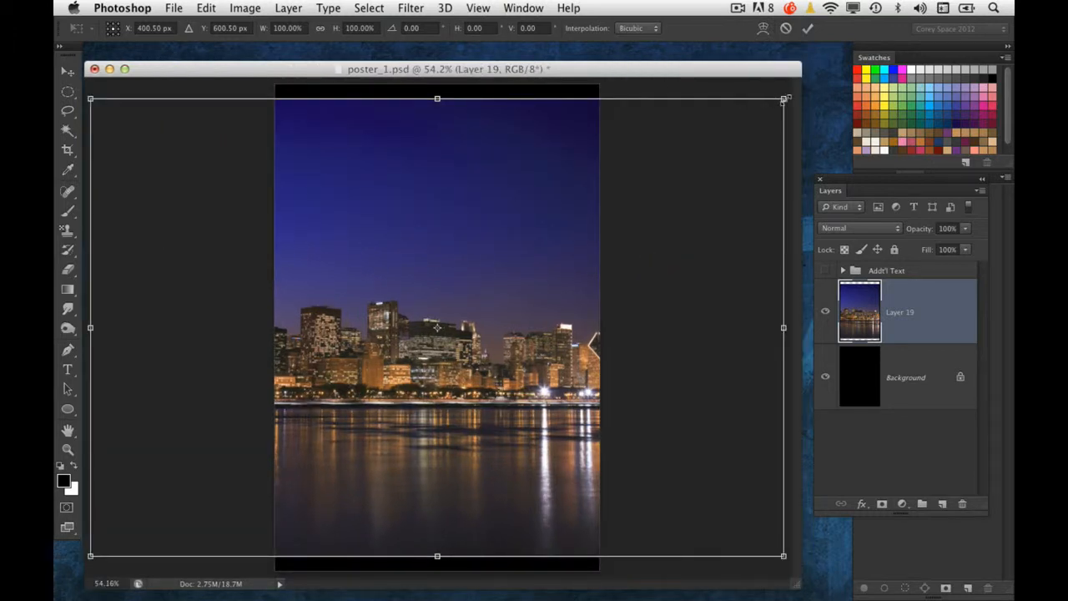
{"action": "left_click_drag", "start_coordinate": [785, 100], "coordinate": [602, 210]}
{"action": "left_click_drag", "start_coordinate": [556, 324], "coordinate": [545, 455]}
{"action": "key", "text": "Return"}
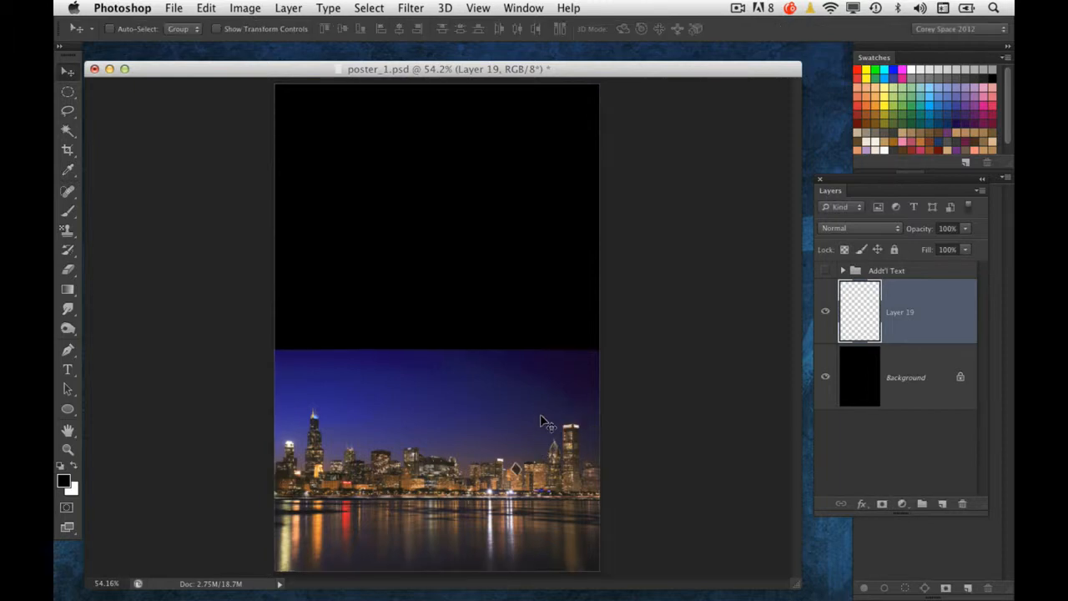
Display the poster at 50% zoom in a slightly enlarged window and place the layer list beside it.
{"action": "key", "text": "super+minus"}
{"action": "key", "text": "super+plus"}
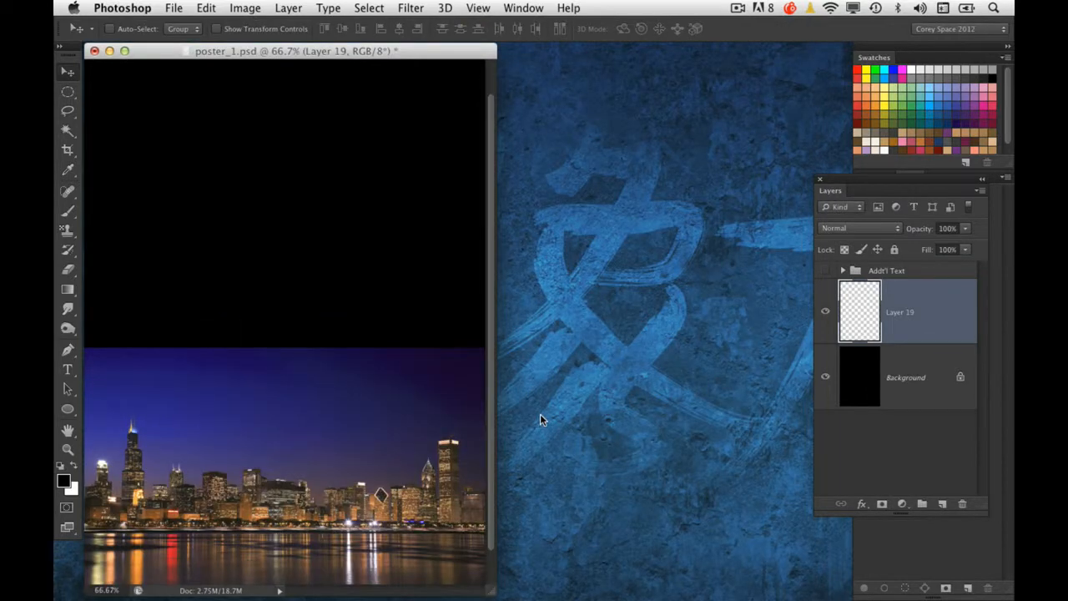
{"action": "key", "text": "super+minus"}
{"action": "left_click_drag", "start_coordinate": [370, 52], "coordinate": [478, 61]}
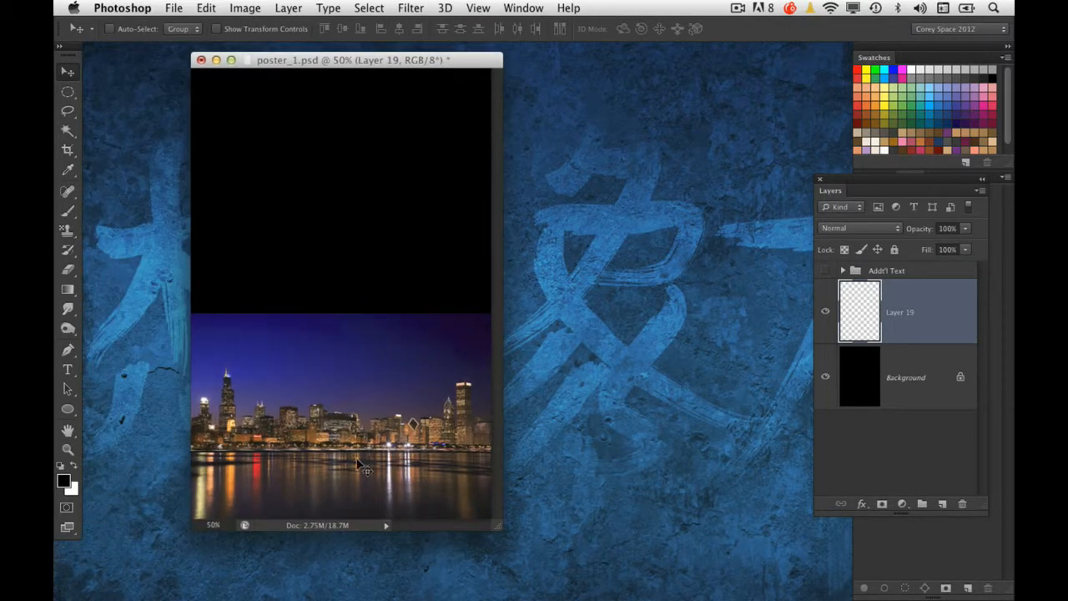
{"action": "left_click_drag", "start_coordinate": [502, 532], "coordinate": [543, 565]}
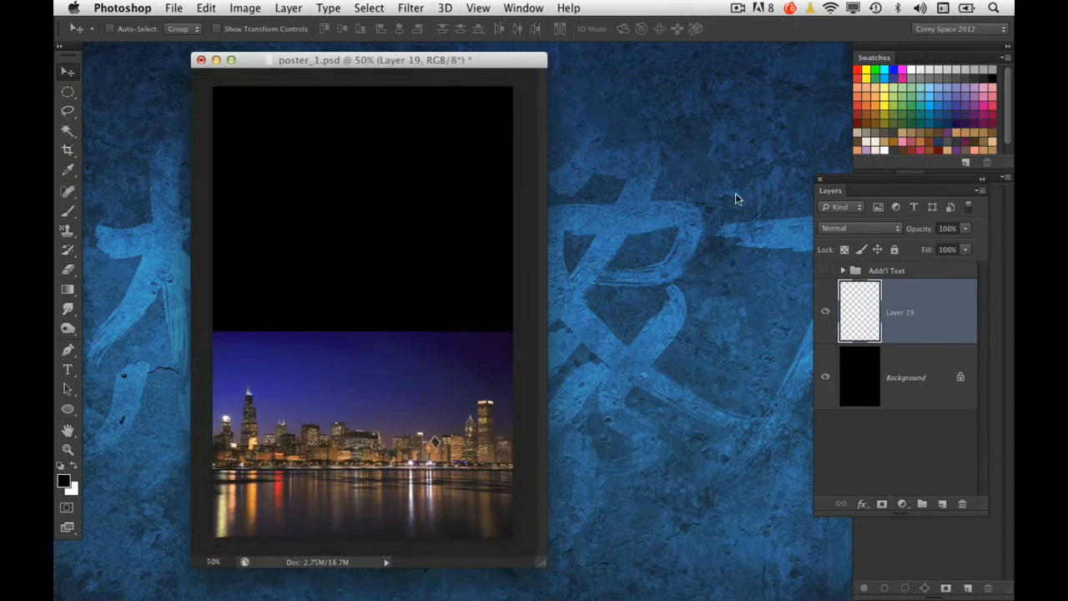
{"action": "left_click_drag", "start_coordinate": [828, 183], "coordinate": [632, 154]}
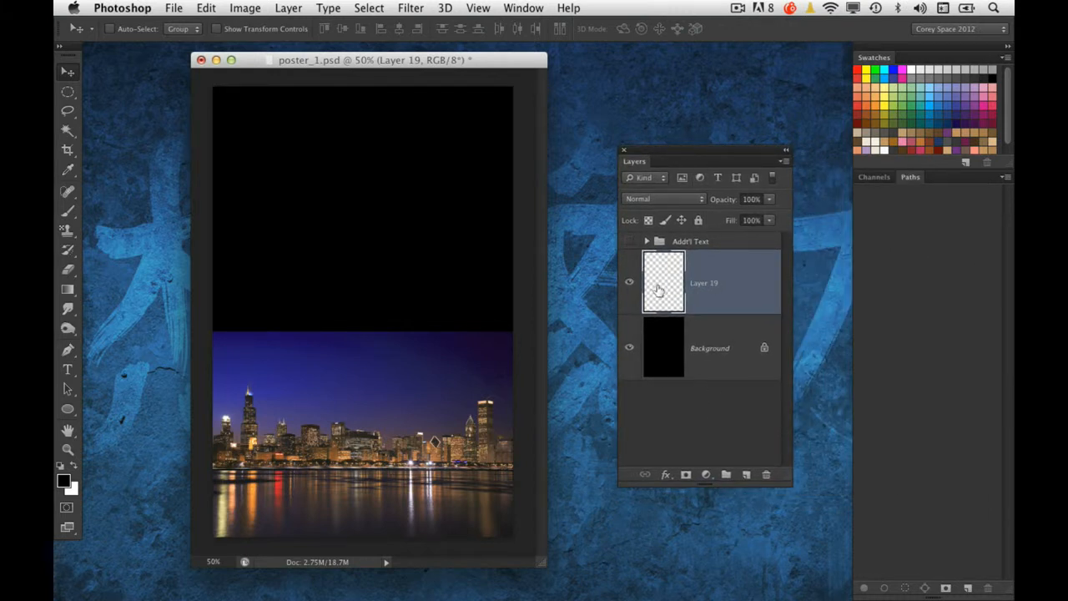
Toggle the skyline layer's visibility off and on to compare, and add a white layer mask to it.
{"action": "left_click", "coordinate": [680, 345]}
{"action": "left_click", "coordinate": [677, 300]}
{"action": "left_click", "coordinate": [629, 282]}
{"action": "left_click", "coordinate": [631, 284]}
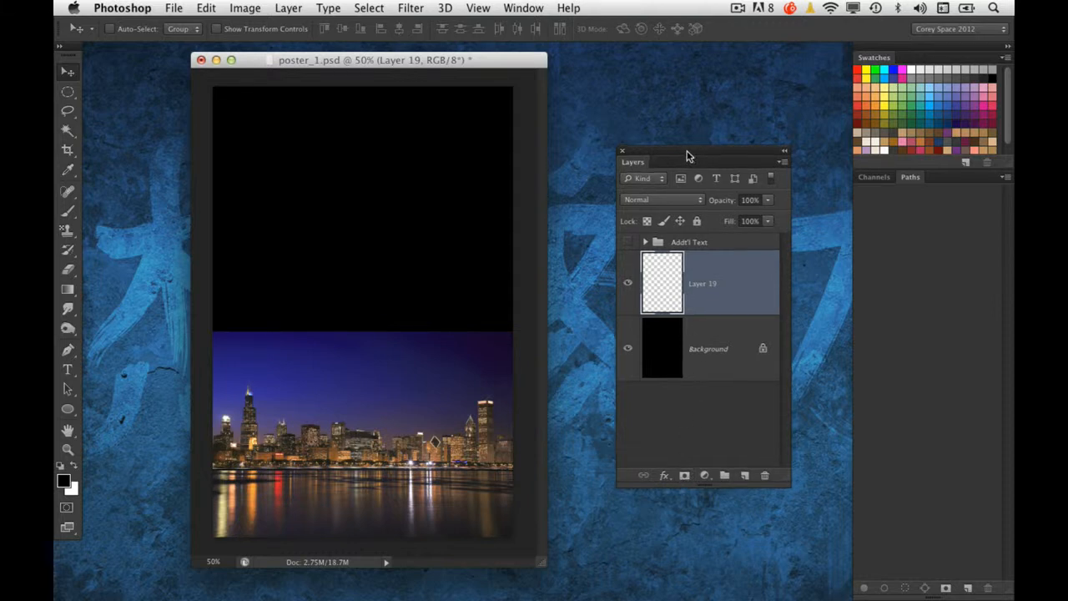
{"action": "left_click_drag", "start_coordinate": [692, 153], "coordinate": [669, 138]}
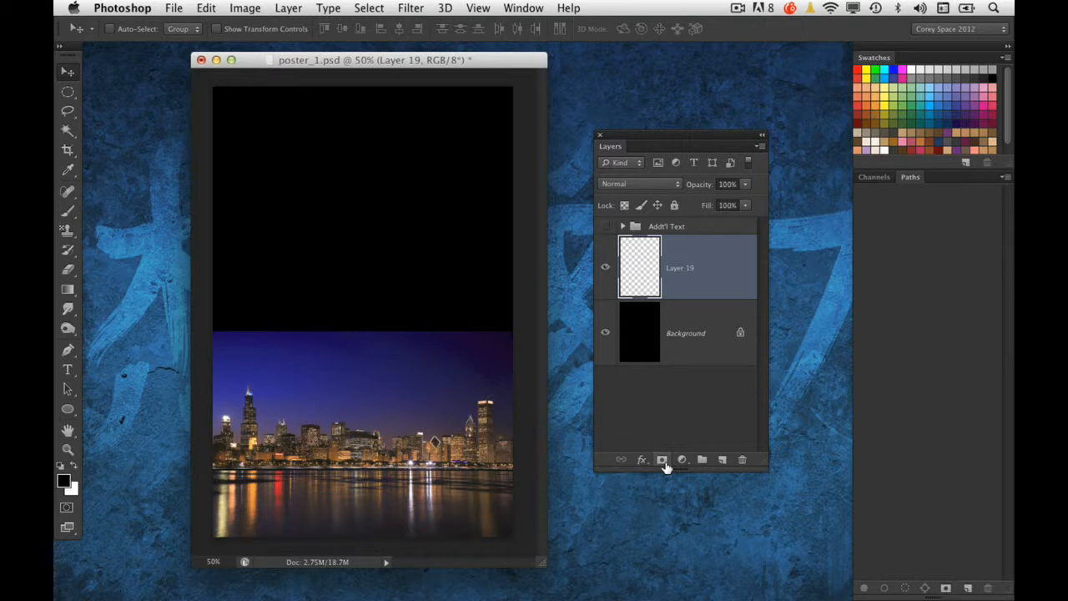
{"action": "left_click", "coordinate": [663, 461]}
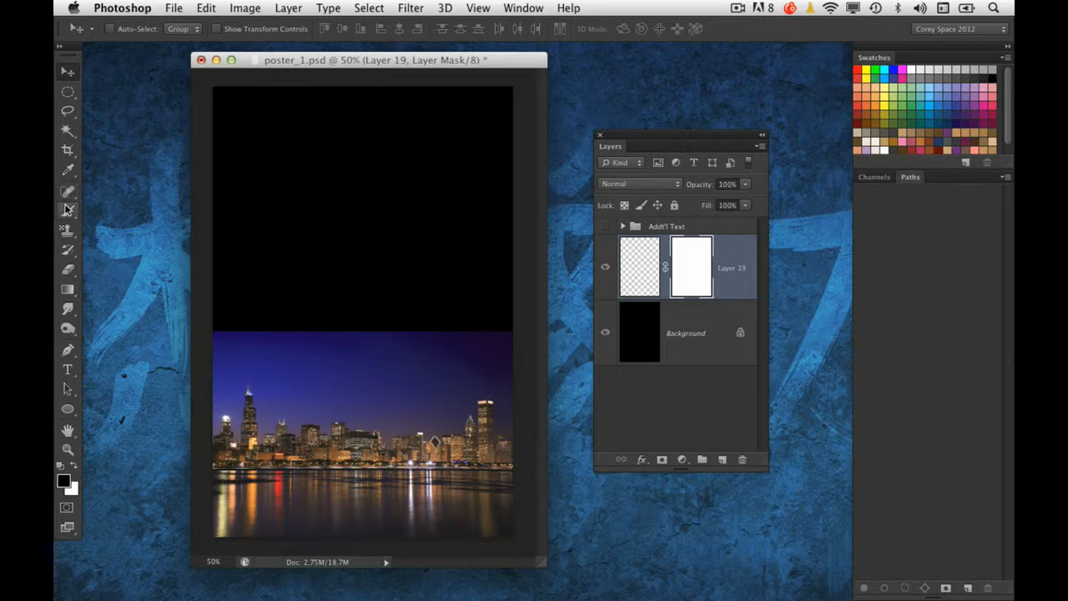
Set up the Brush tool with a size of 70 and Shape Dynamics turned off.
{"action": "left_click_drag", "start_coordinate": [67, 211], "coordinate": [113, 217]}
{"action": "left_click", "coordinate": [113, 212]}
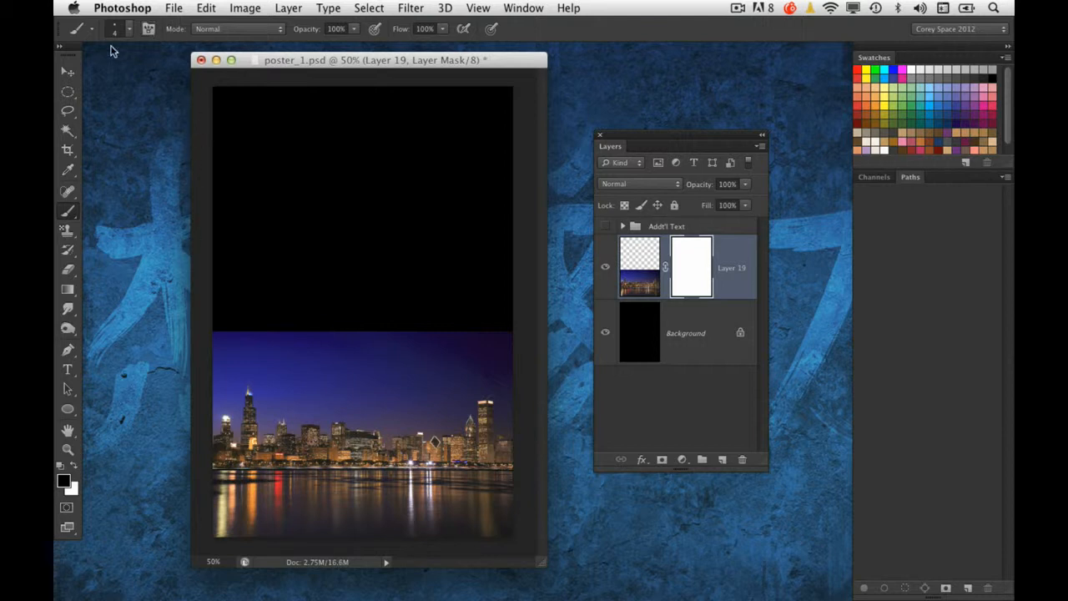
{"action": "key", "text": "bracketright"}
{"action": "key", "text": "bracketright"}
{"action": "key", "text": "bracketright"}
{"action": "left_click", "coordinate": [149, 28]}
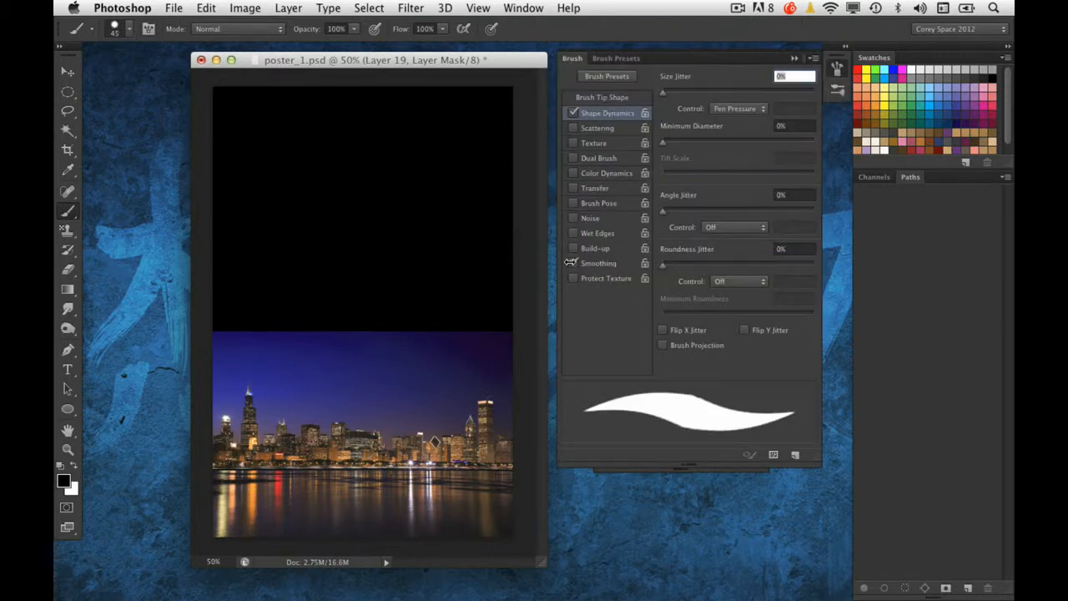
{"action": "left_click", "coordinate": [574, 113]}
{"action": "key", "text": "bracketright"}
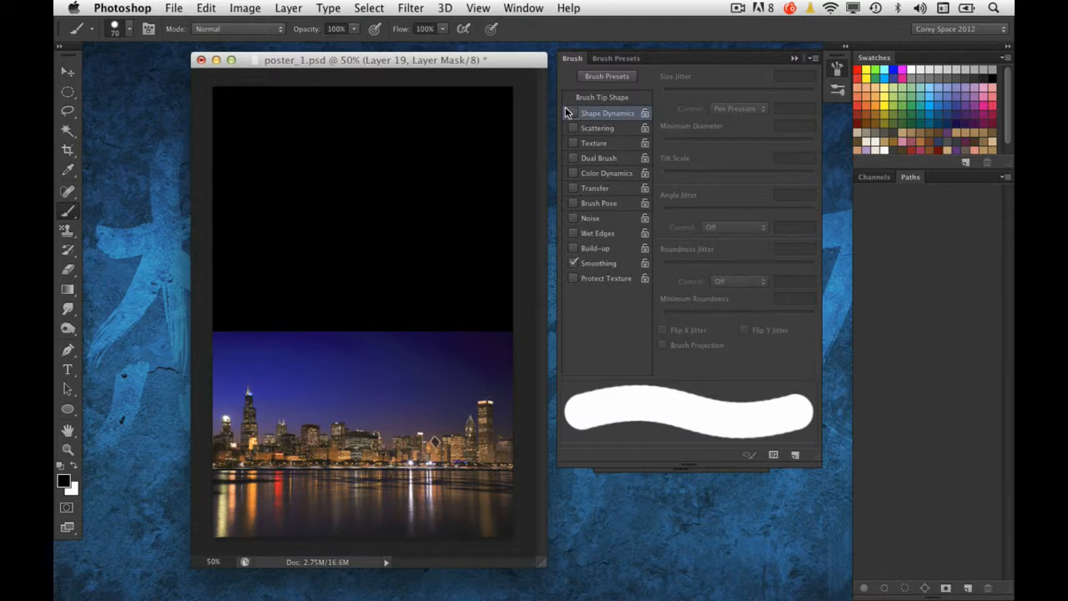
{"action": "key", "text": "F5"}
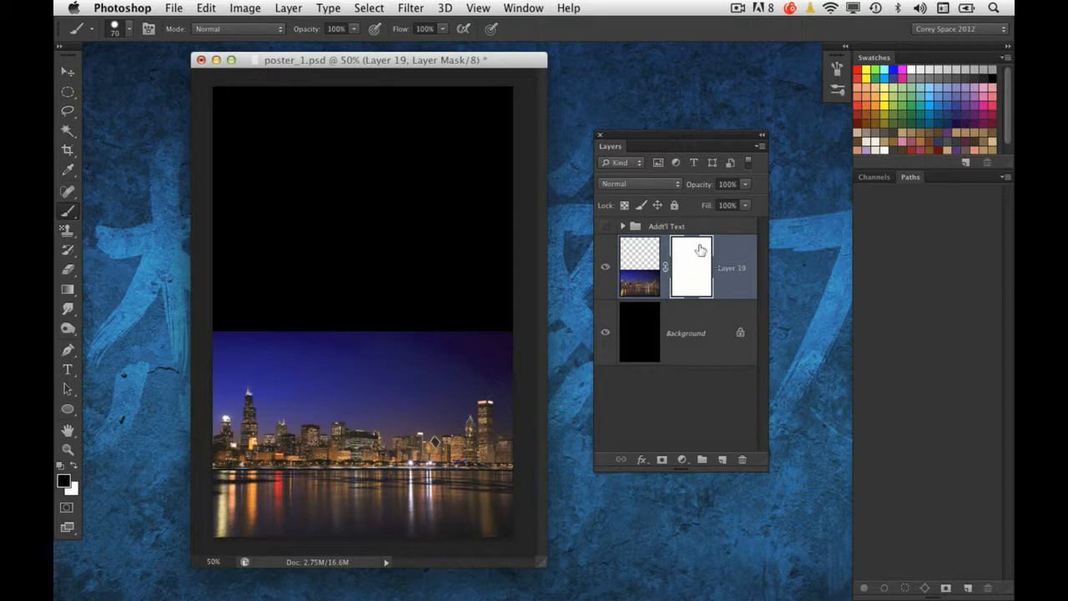
Paint black brush strokes on the skyline layer's mask over the sky and buildings, hiding the Background layer to check the transparency.
{"action": "left_click", "coordinate": [641, 280]}
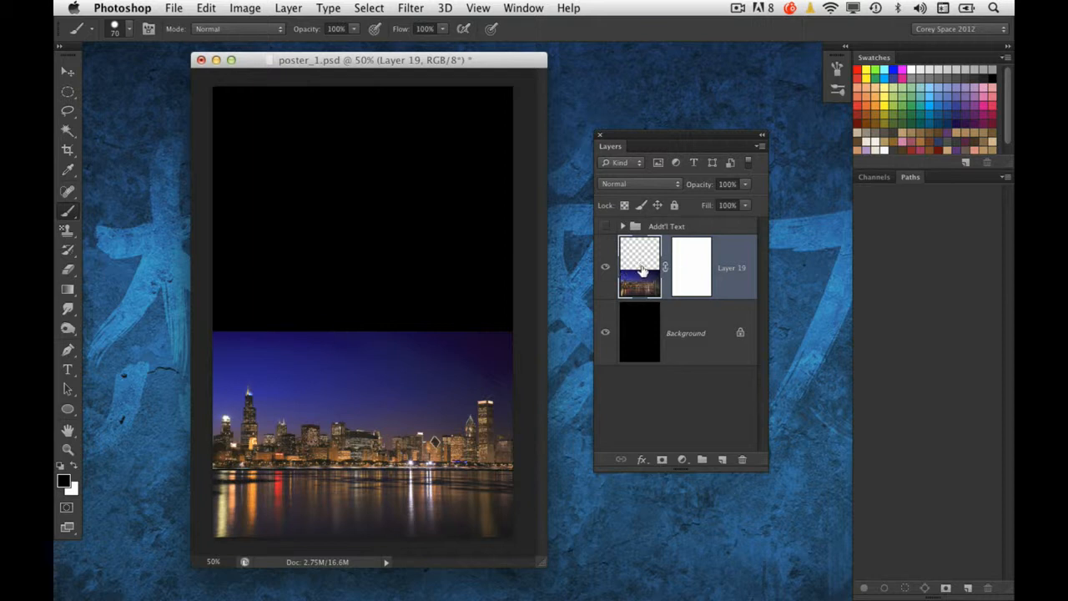
{"action": "left_click", "coordinate": [700, 267]}
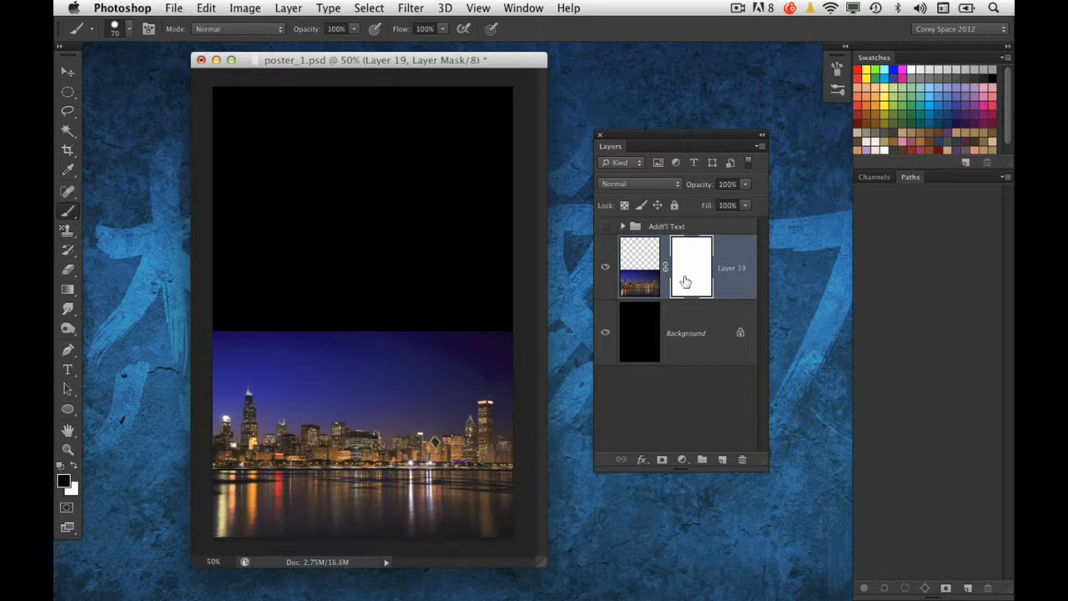
{"action": "mouse_move", "coordinate": [343, 325]}
{"action": "left_mouse_down"}
{"action": "mouse_move", "coordinate": [347, 349]}
{"action": "mouse_move", "coordinate": [328, 449]}
{"action": "left_mouse_up"}
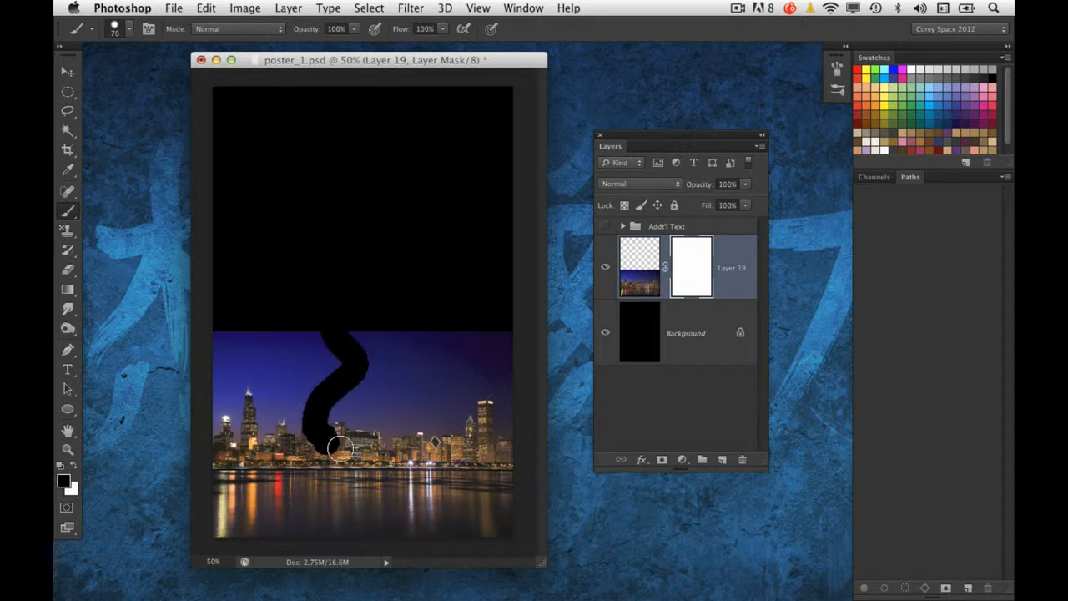
{"action": "left_click", "coordinate": [605, 335]}
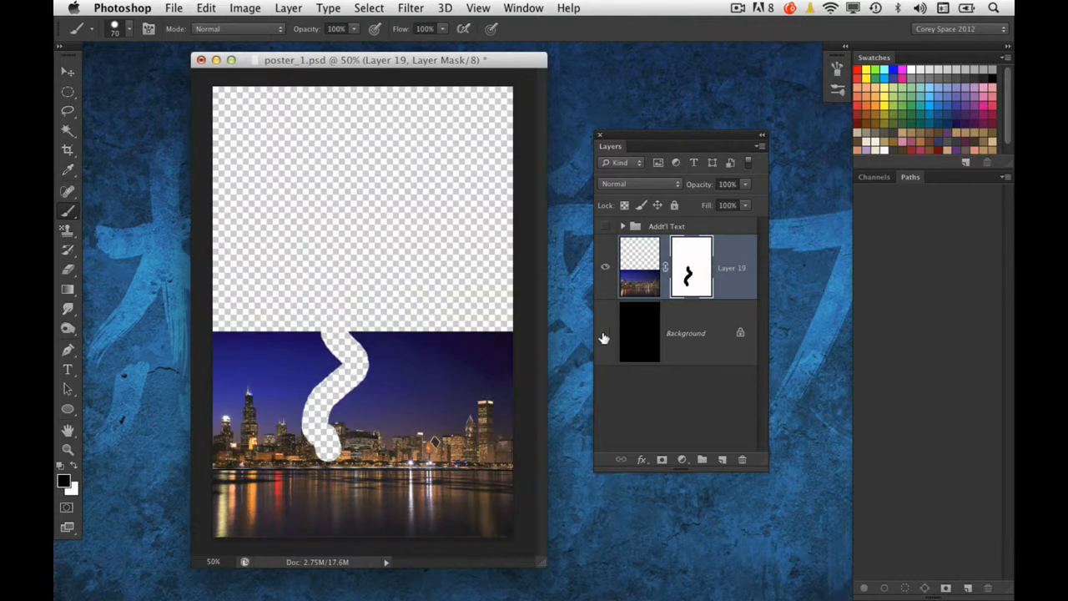
{"action": "mouse_move", "coordinate": [366, 449]}
{"action": "left_mouse_down"}
{"action": "mouse_move", "coordinate": [405, 412]}
{"action": "mouse_move", "coordinate": [422, 302]}
{"action": "mouse_move", "coordinate": [477, 391]}
{"action": "left_mouse_up"}
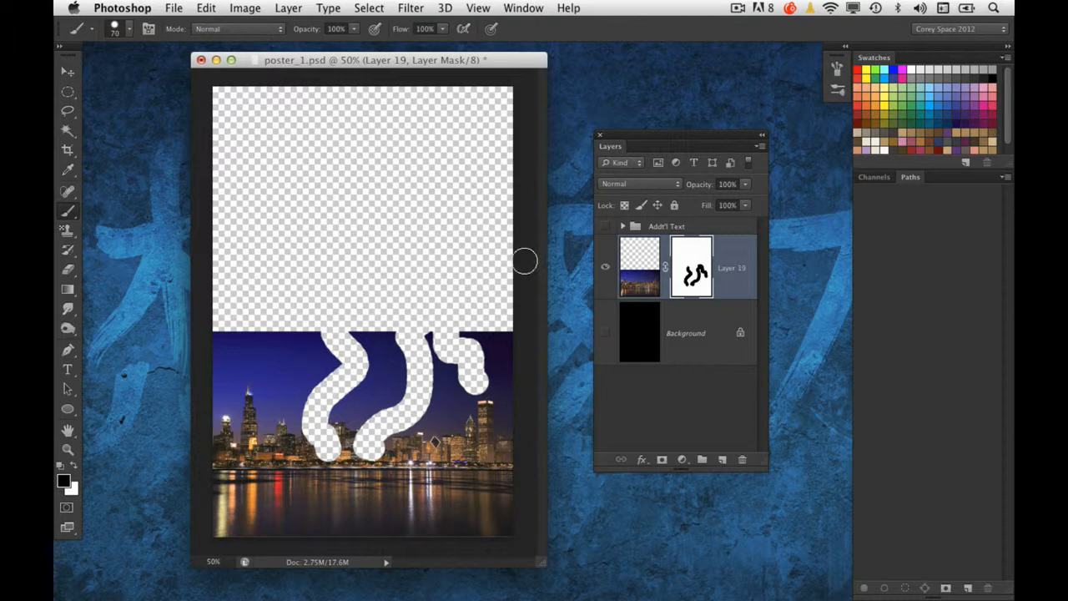
Paint light and darker gray strokes on the skyline mask for partial transparency, plus another black stroke near the tall building.
{"action": "left_click", "coordinate": [916, 72]}
{"action": "mouse_move", "coordinate": [279, 338]}
{"action": "left_mouse_down"}
{"action": "mouse_move", "coordinate": [258, 362]}
{"action": "mouse_move", "coordinate": [252, 422]}
{"action": "mouse_move", "coordinate": [284, 434]}
{"action": "mouse_move", "coordinate": [285, 450]}
{"action": "mouse_move", "coordinate": [294, 432]}
{"action": "mouse_move", "coordinate": [315, 441]}
{"action": "mouse_move", "coordinate": [360, 477]}
{"action": "mouse_move", "coordinate": [332, 483]}
{"action": "mouse_move", "coordinate": [369, 480]}
{"action": "left_mouse_up"}
{"action": "left_click", "coordinate": [952, 67]}
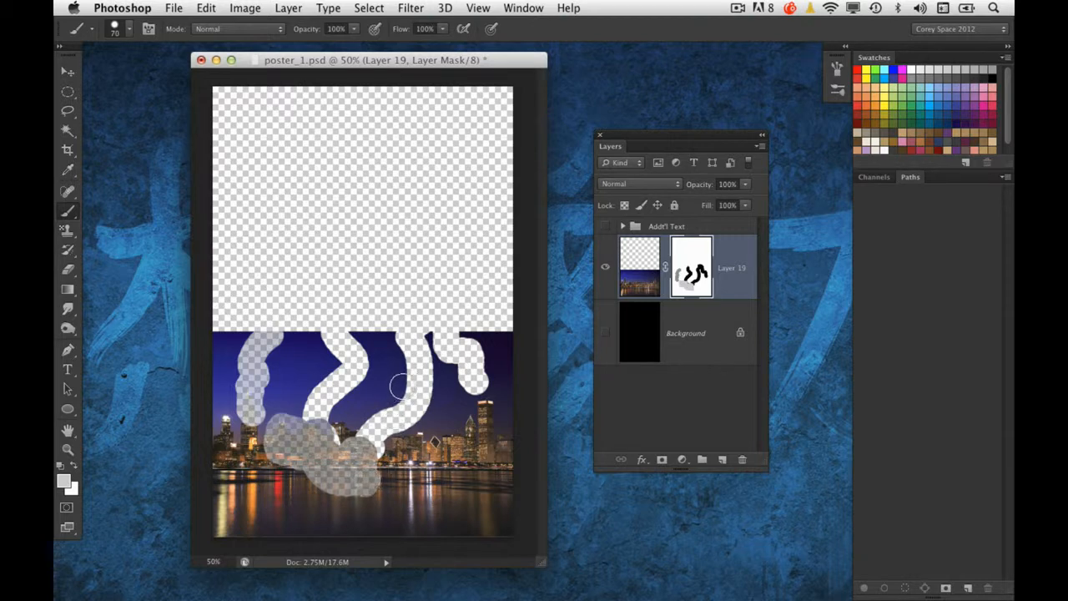
{"action": "left_click", "coordinate": [991, 77]}
{"action": "mouse_move", "coordinate": [472, 391]}
{"action": "left_mouse_down"}
{"action": "mouse_move", "coordinate": [482, 436]}
{"action": "mouse_move", "coordinate": [478, 401]}
{"action": "mouse_move", "coordinate": [460, 441]}
{"action": "mouse_move", "coordinate": [431, 455]}
{"action": "mouse_move", "coordinate": [441, 444]}
{"action": "left_mouse_up"}
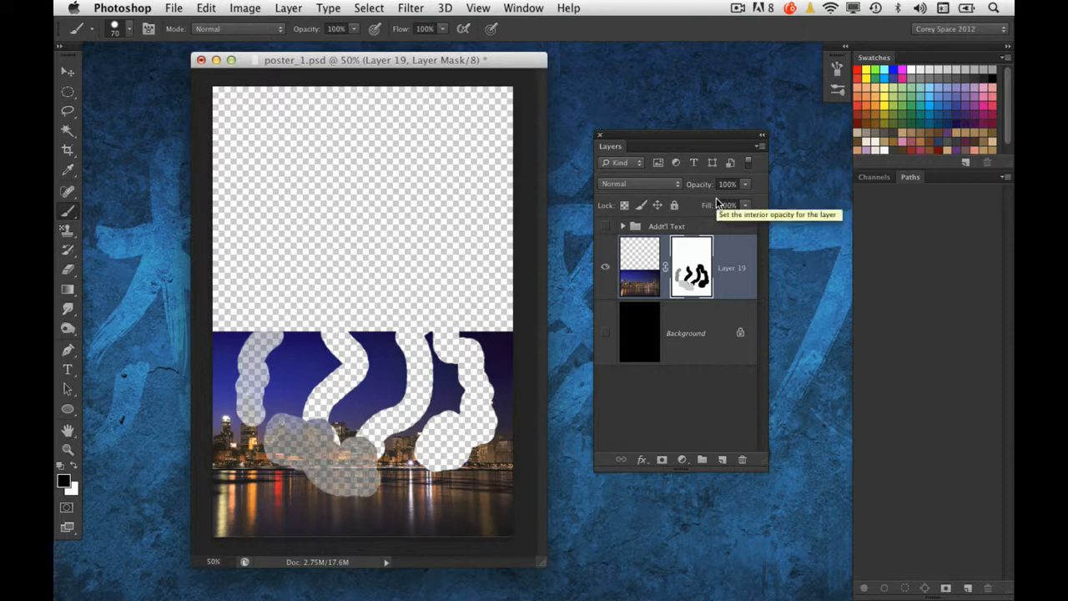
Fill the skyline mask with white to clear the strokes, show the Background layer again, and keep the mask selected.
{"action": "key", "text": "super+BackSpace"}
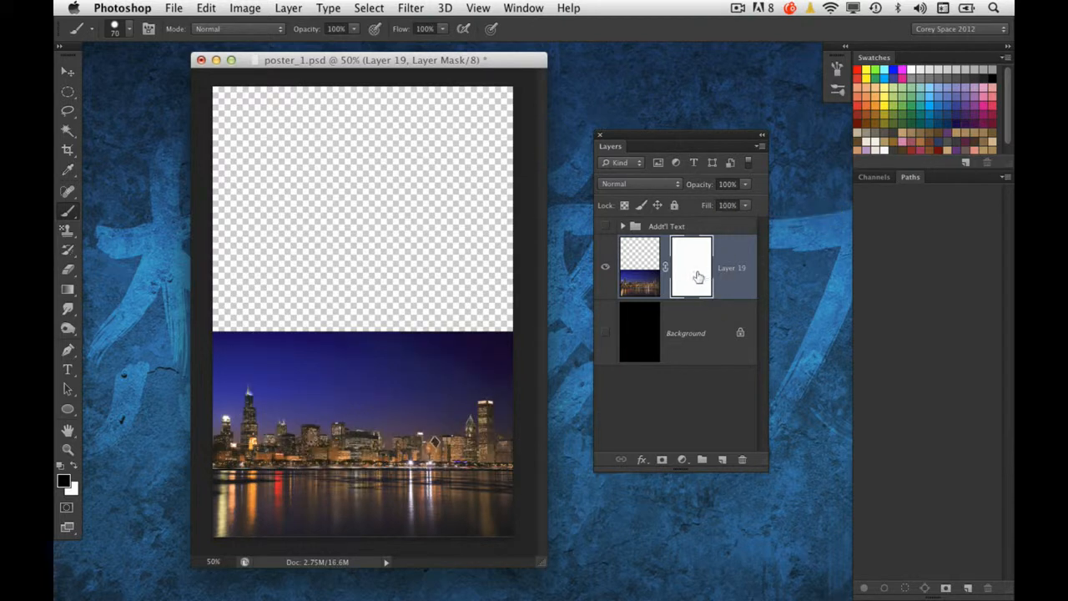
{"action": "left_click", "coordinate": [606, 332]}
{"action": "left_click", "coordinate": [640, 274]}
{"action": "left_click", "coordinate": [683, 275]}
Draw a black-to-white linear gradient on the skyline mask from the photo's top edge down to the buildings.
{"action": "left_click_drag", "start_coordinate": [68, 289], "coordinate": [129, 290]}
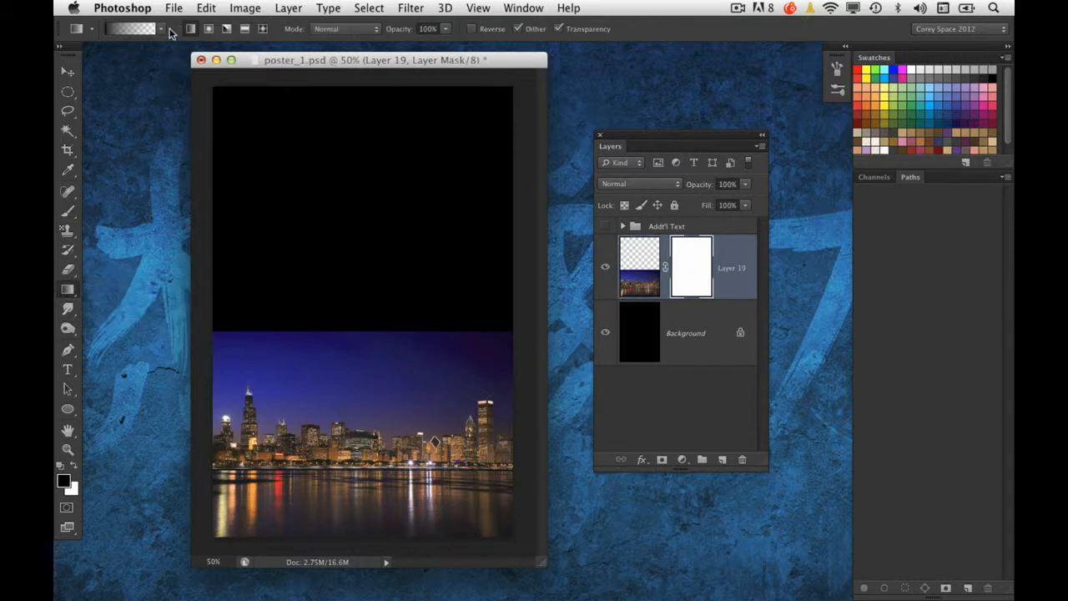
{"action": "left_click", "coordinate": [162, 31]}
{"action": "left_click", "coordinate": [85, 59]}
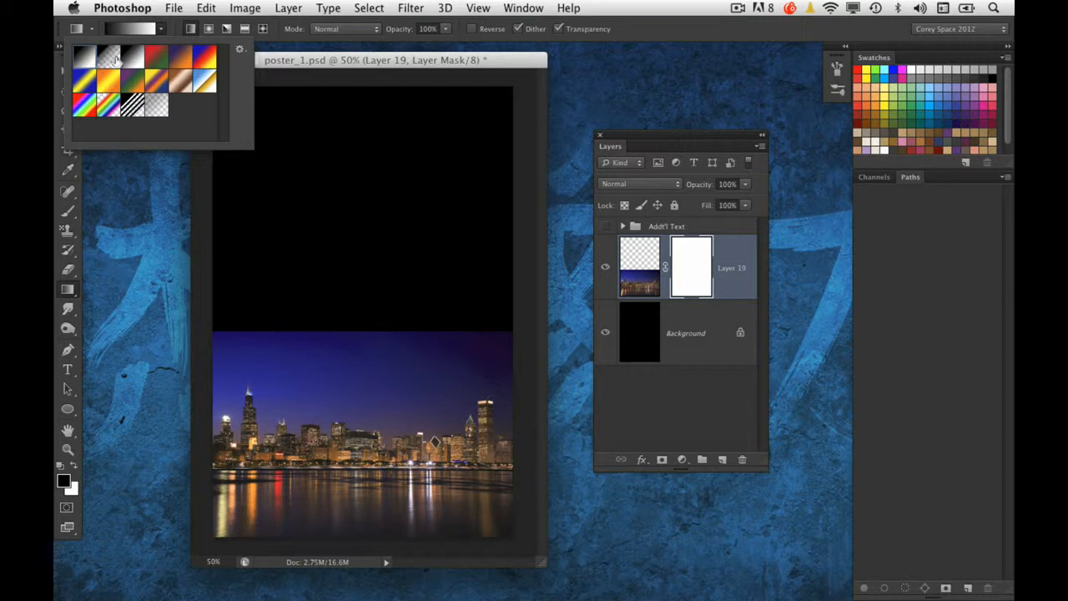
{"action": "left_click", "coordinate": [312, 63]}
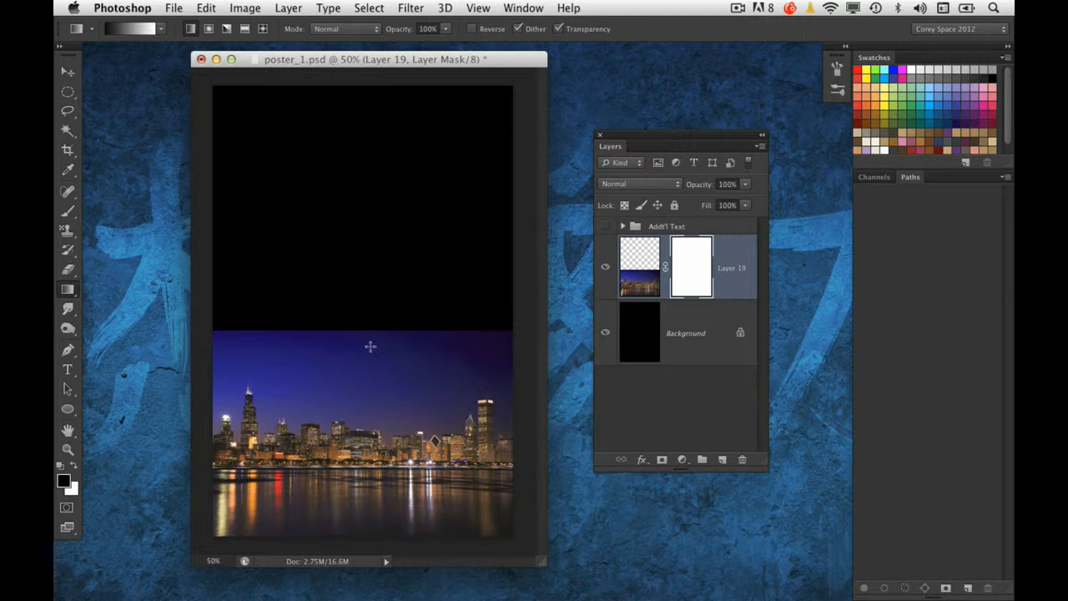
{"action": "left_click_drag", "start_coordinate": [357, 340], "coordinate": [363, 434]}
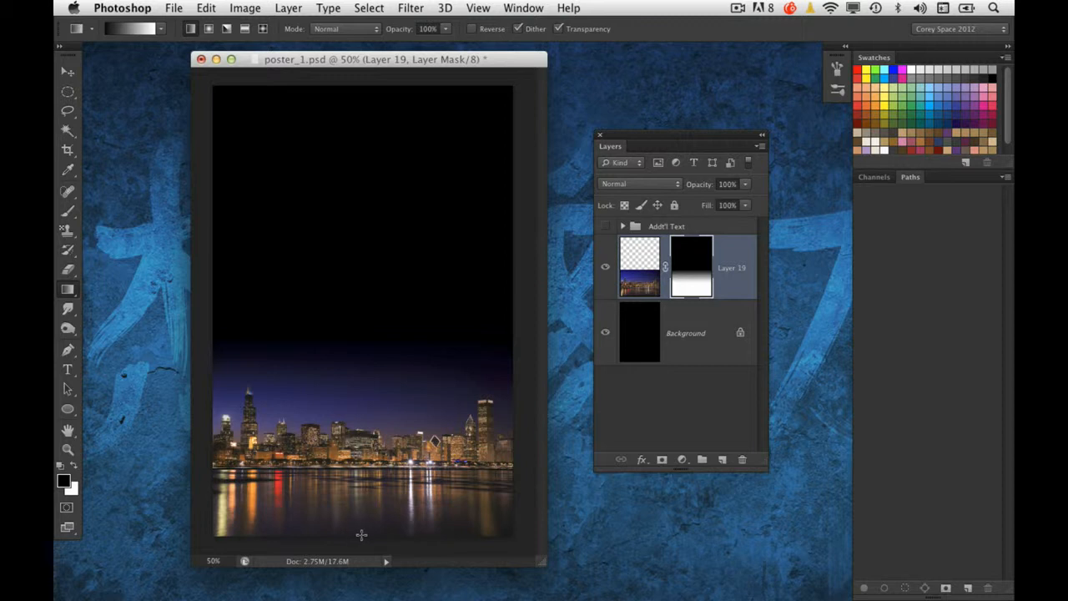
Try a gradient on the skyline mask from the photo's bottom edge up to the shoreline, and undo it.
{"action": "left_click_drag", "start_coordinate": [359, 534], "coordinate": [364, 463]}
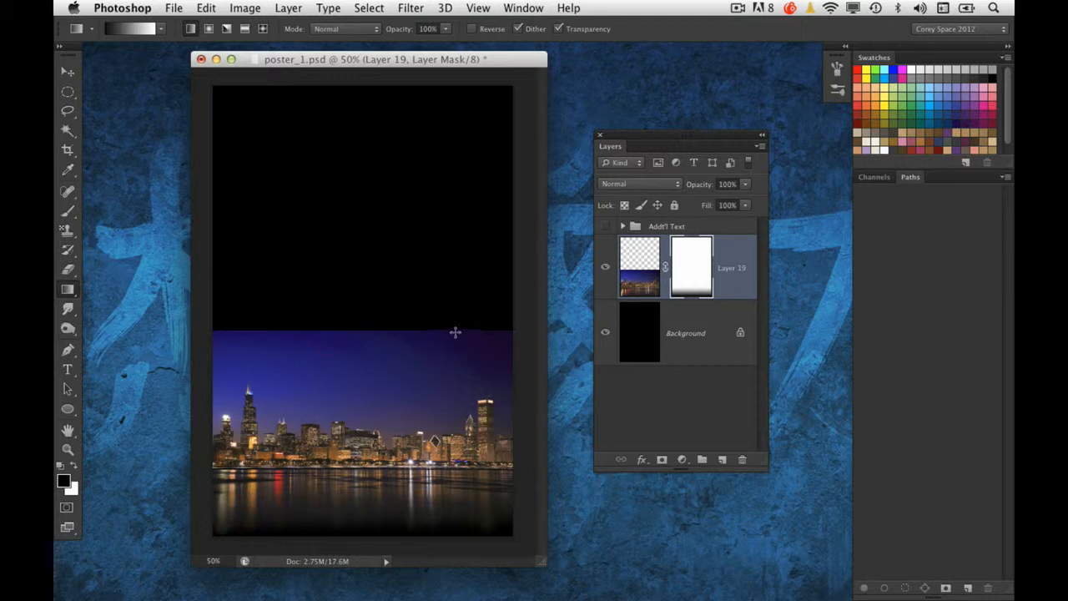
{"action": "key", "text": "super+z"}
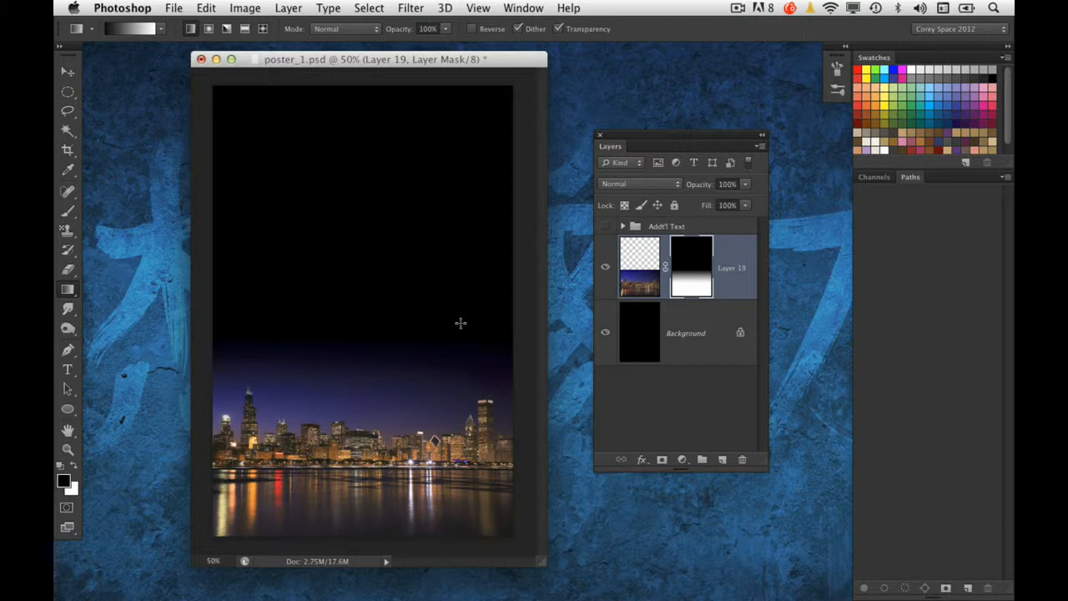
Undo the skyline mask's gradient and redraw it with the Foreground to Transparent preset from the photo's top edge down to the buildings.
{"action": "key", "text": "super+z"}
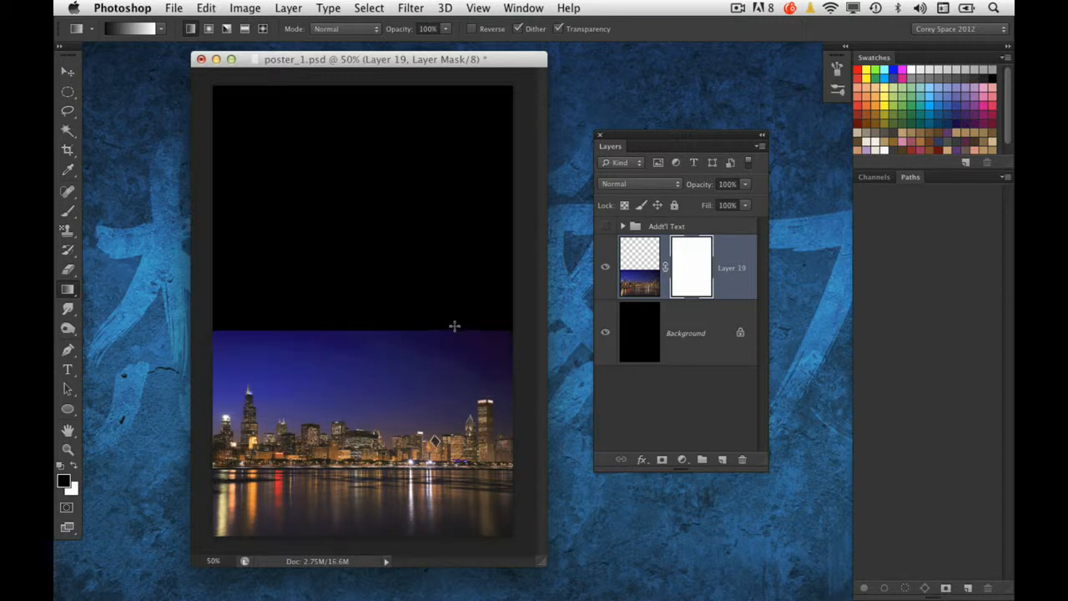
{"action": "left_click", "coordinate": [161, 28]}
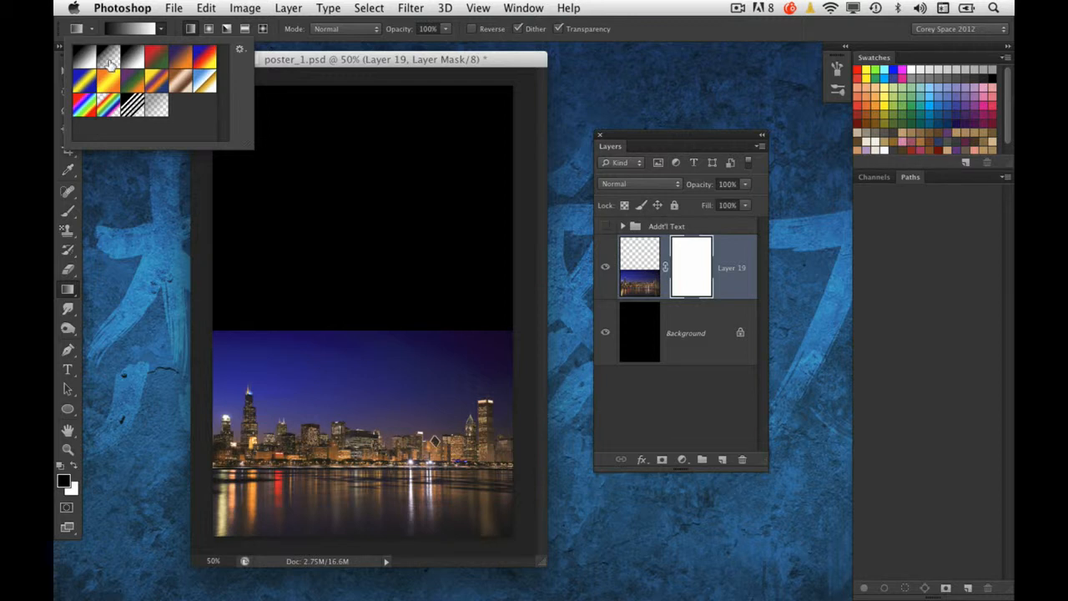
{"action": "left_click", "coordinate": [109, 59]}
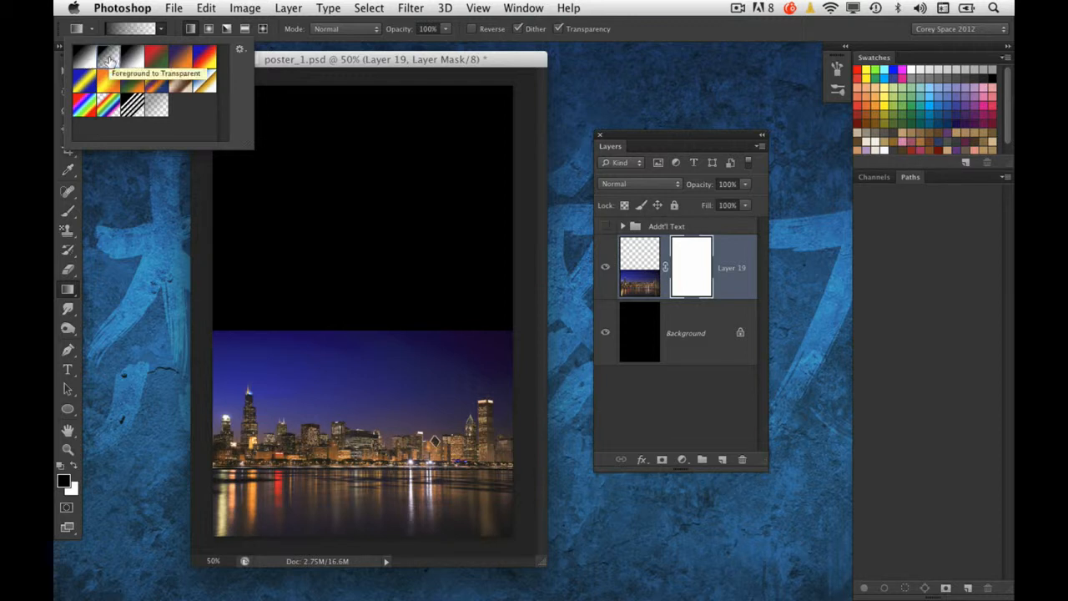
{"action": "left_click", "coordinate": [394, 295]}
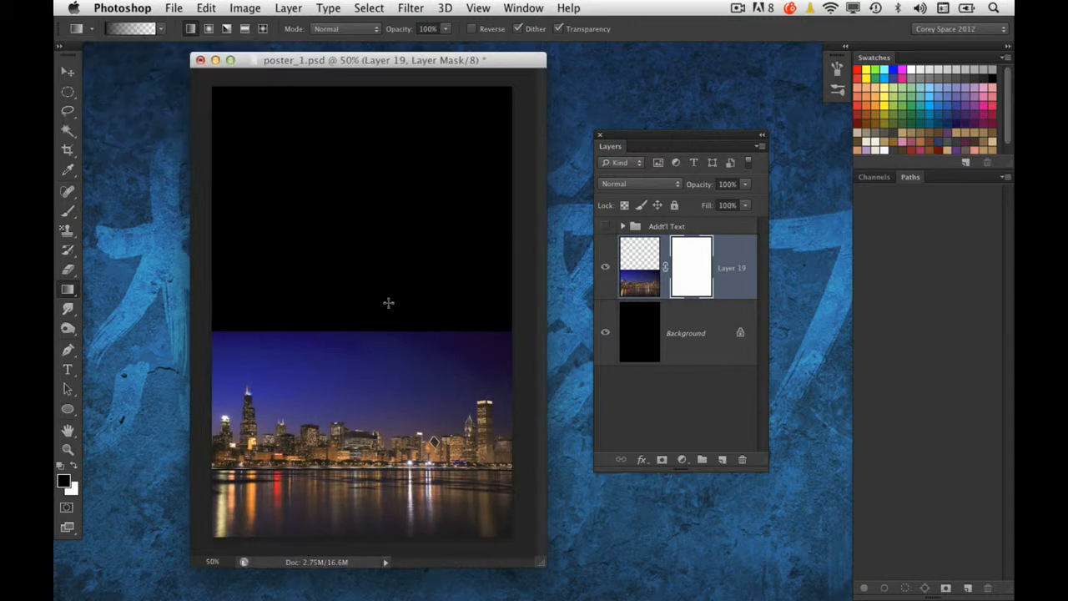
{"action": "left_click_drag", "start_coordinate": [374, 351], "coordinate": [375, 436]}
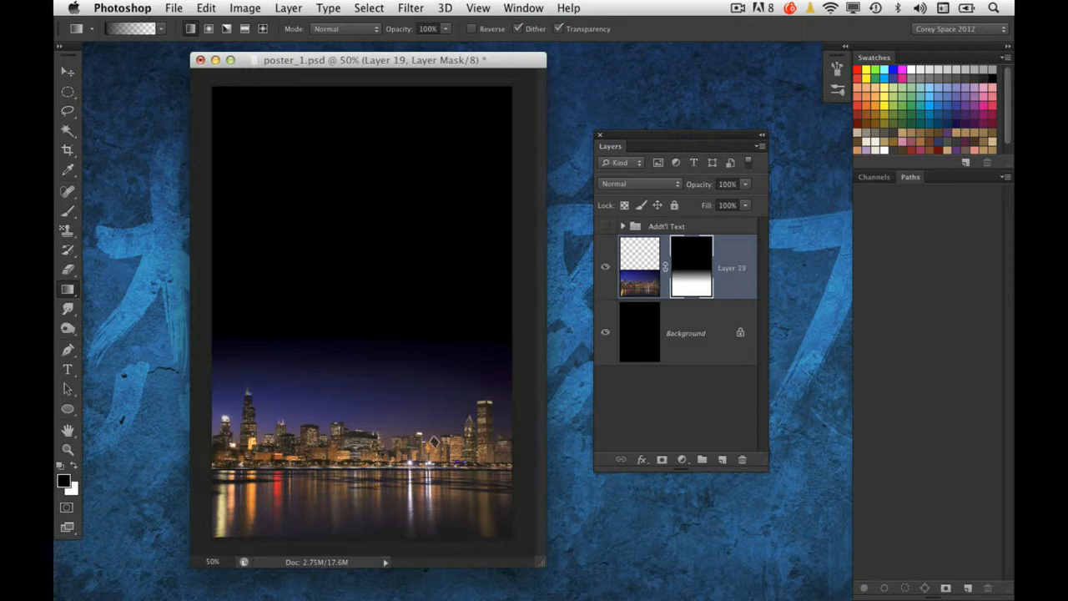
Add Foreground to Transparent gradients on the skyline mask from the photo's bottom edge up to the shoreline, and fit the window to the poster.
{"action": "left_click_drag", "start_coordinate": [362, 535], "coordinate": [365, 470]}
{"action": "left_click_drag", "start_coordinate": [368, 540], "coordinate": [372, 464]}
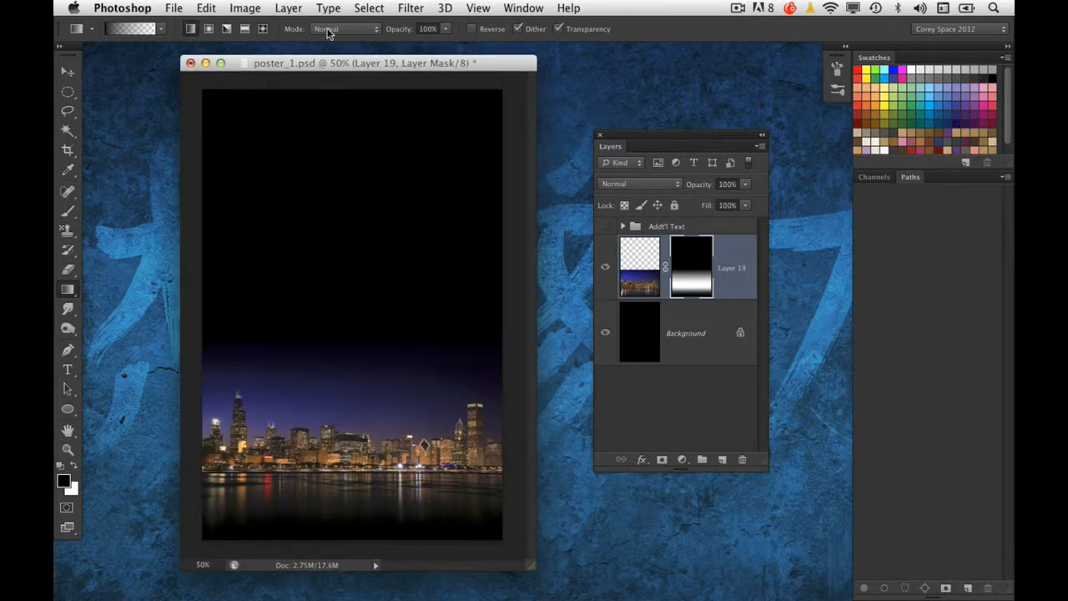
{"action": "key", "text": "super+minus"}
{"action": "key", "text": "super+plus"}
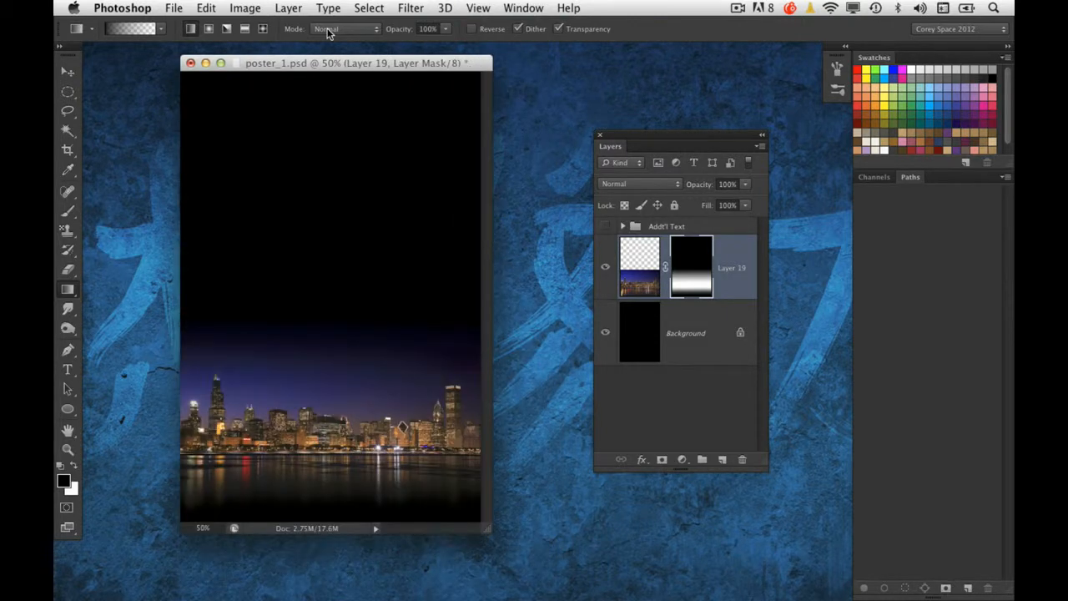
{"action": "mouse_move", "coordinate": [492, 597]}
{"action": "left_click", "coordinate": [683, 582]}
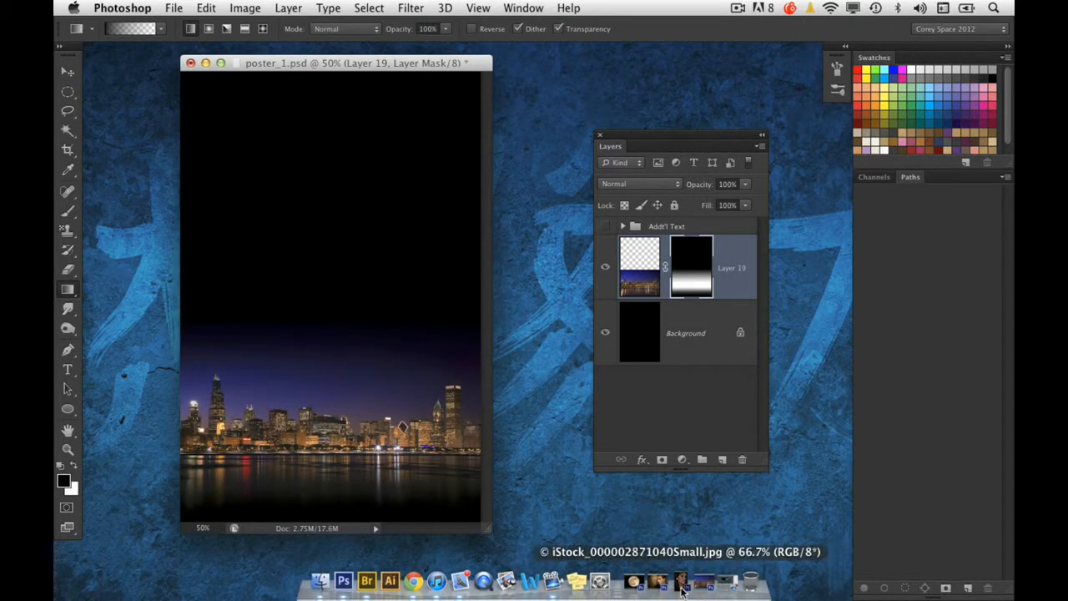
{"action": "left_click", "coordinate": [68, 72]}
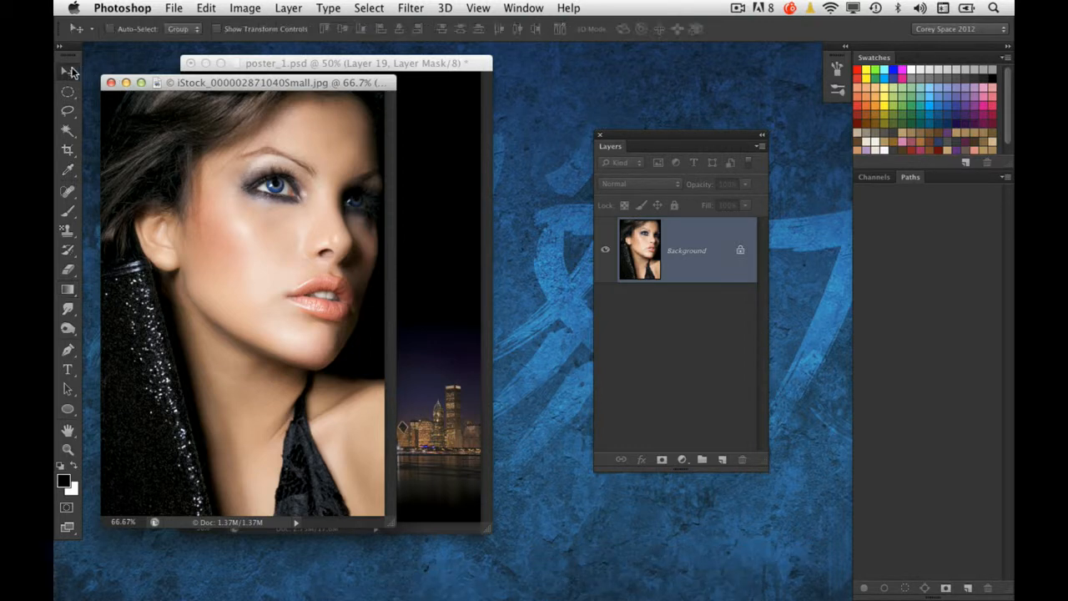
{"action": "left_click_drag", "start_coordinate": [212, 88], "coordinate": [624, 96]}
{"action": "left_click_drag", "start_coordinate": [615, 135], "coordinate": [859, 200]}
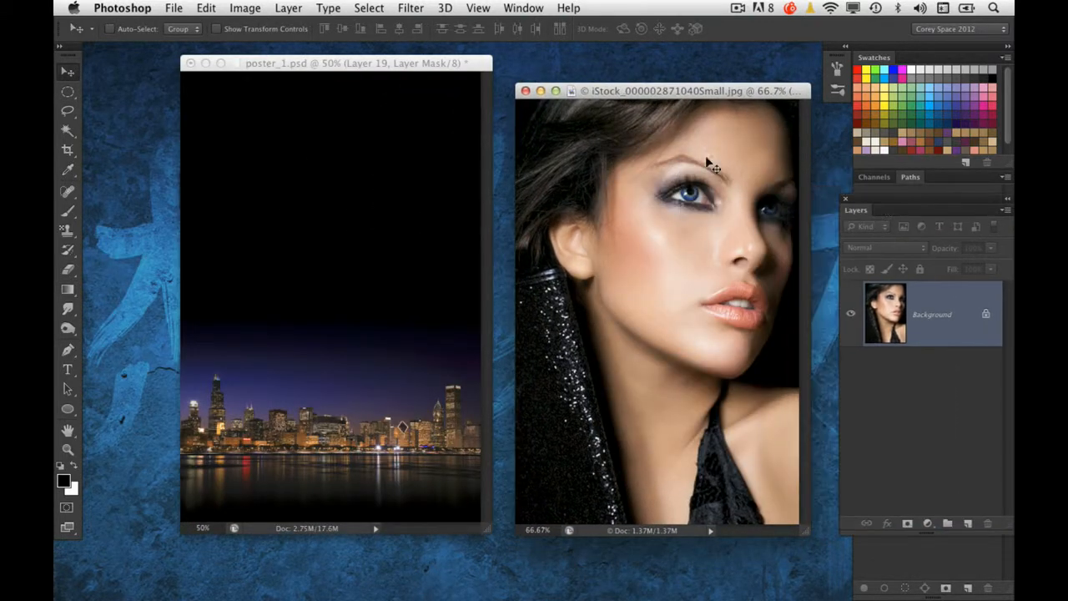
{"action": "left_click_drag", "start_coordinate": [645, 272], "coordinate": [413, 257]}
Scale the woman's portrait to about 80% above the skyline's right half, and minimize its source photo.
{"action": "key", "text": "ctrl+t"}
{"action": "left_click_drag", "start_coordinate": [260, 419], "coordinate": [309, 361]}
{"action": "left_click_drag", "start_coordinate": [399, 302], "coordinate": [392, 312]}
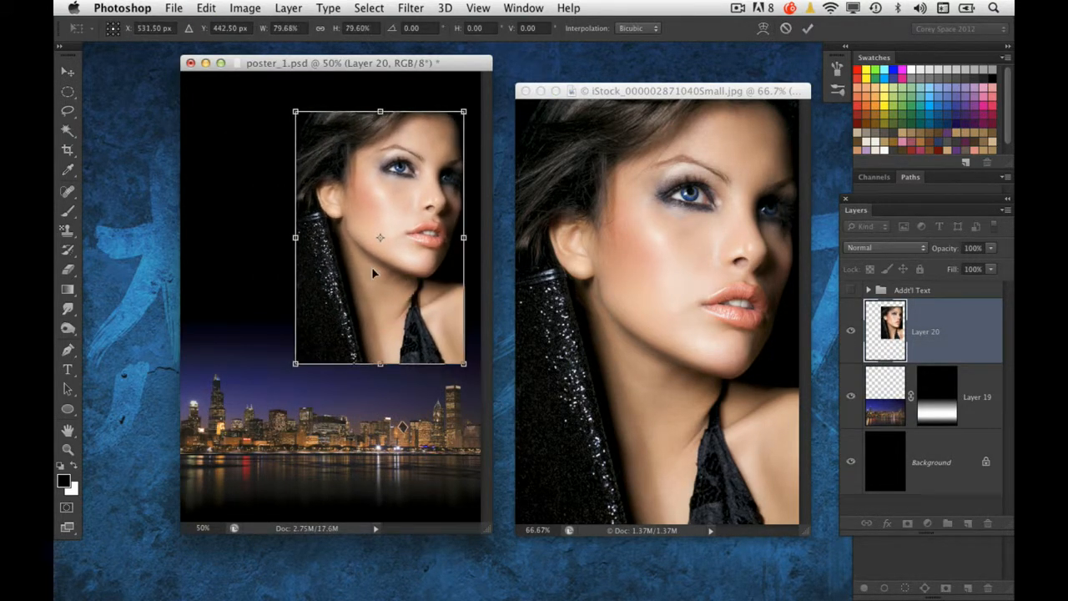
{"action": "key", "text": "Return"}
{"action": "left_click", "coordinate": [562, 90]}
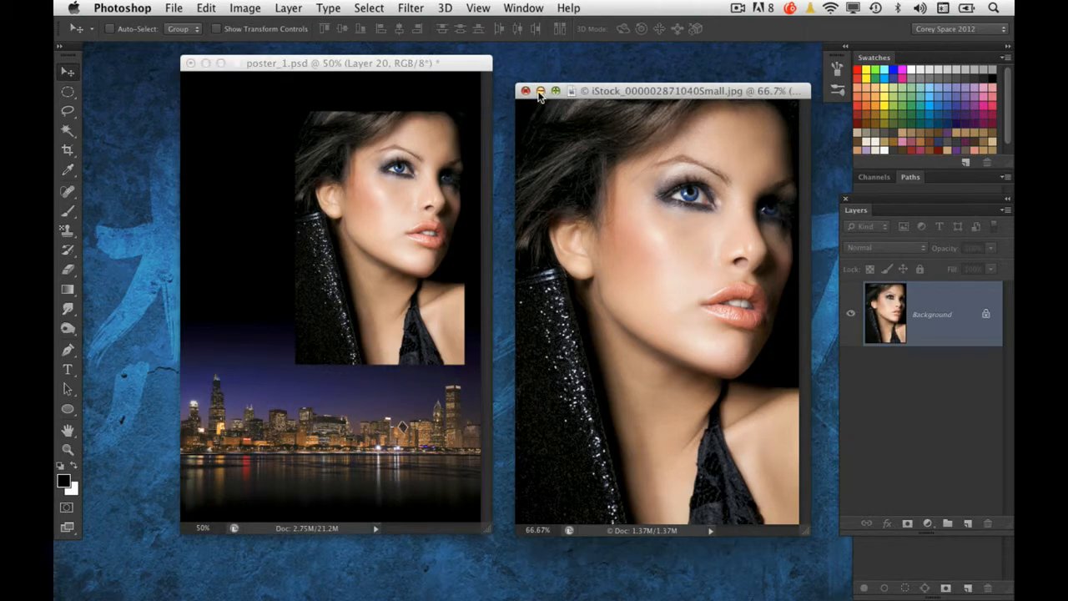
{"action": "left_click", "coordinate": [541, 90]}
{"action": "mouse_move", "coordinate": [675, 596]}
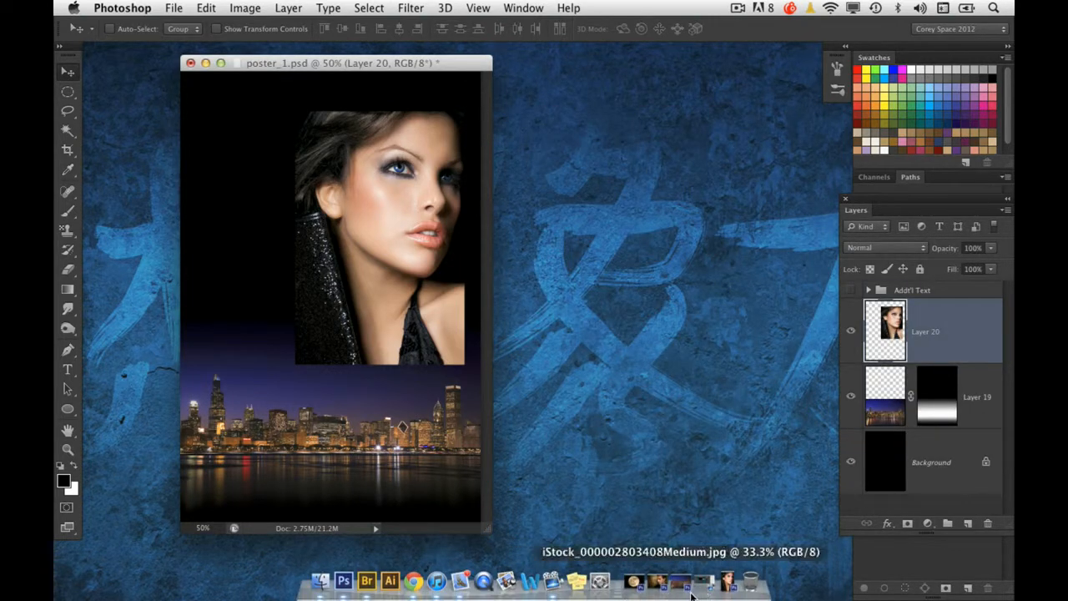
{"action": "left_click", "coordinate": [656, 583]}
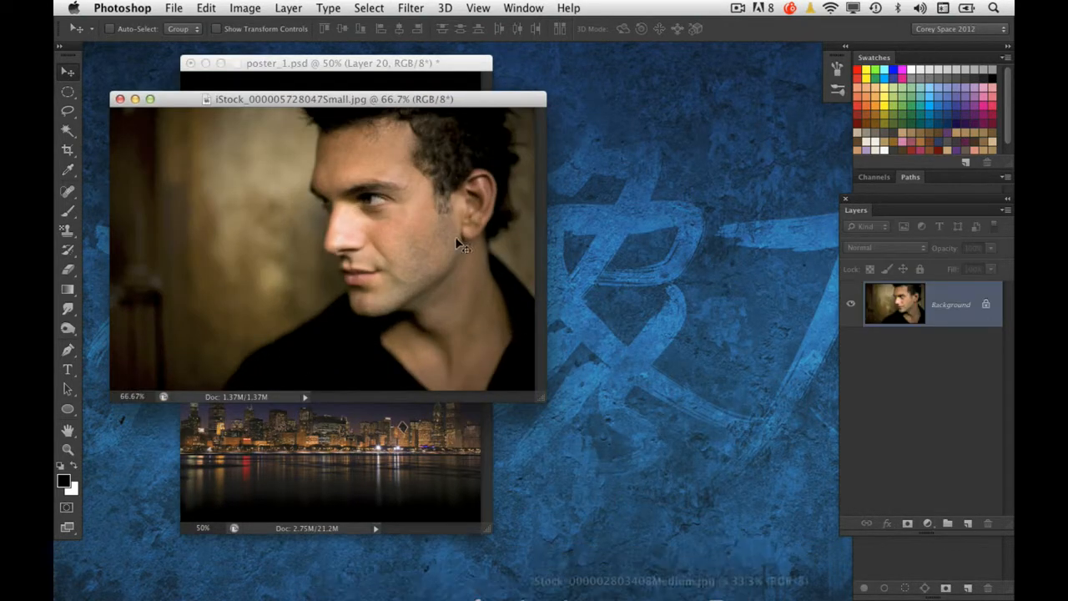
{"action": "left_click_drag", "start_coordinate": [406, 102], "coordinate": [675, 120]}
{"action": "left_click_drag", "start_coordinate": [668, 213], "coordinate": [242, 181]}
Move the woman's portrait slightly lower in the poster, and minimize the man's source photo.
{"action": "left_click_drag", "start_coordinate": [414, 230], "coordinate": [421, 271]}
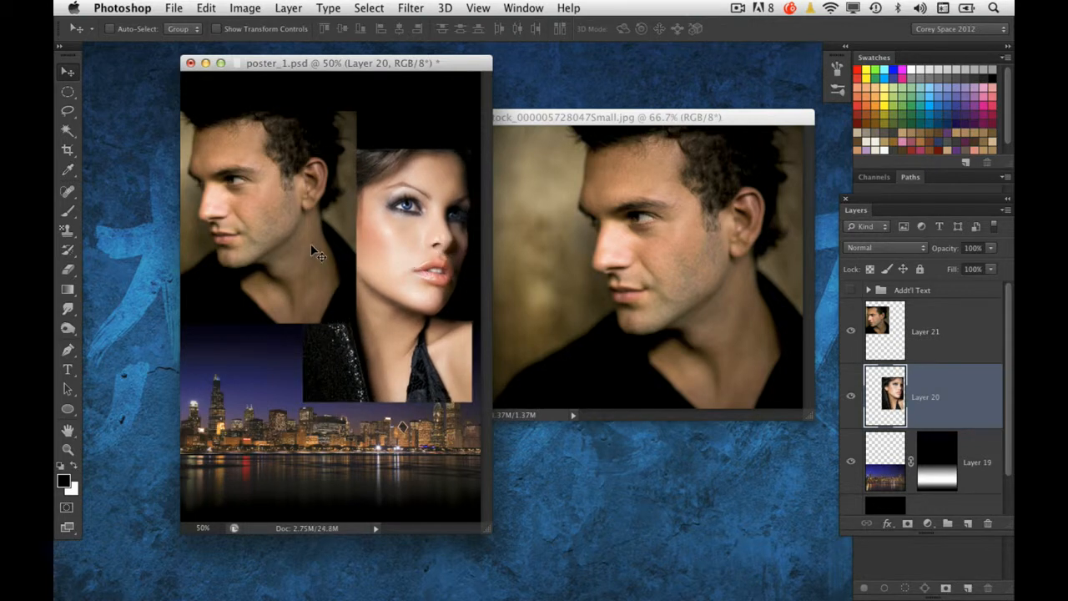
{"action": "left_click", "coordinate": [541, 126]}
{"action": "left_click", "coordinate": [389, 117]}
{"action": "left_click_drag", "start_coordinate": [429, 68], "coordinate": [477, 72]}
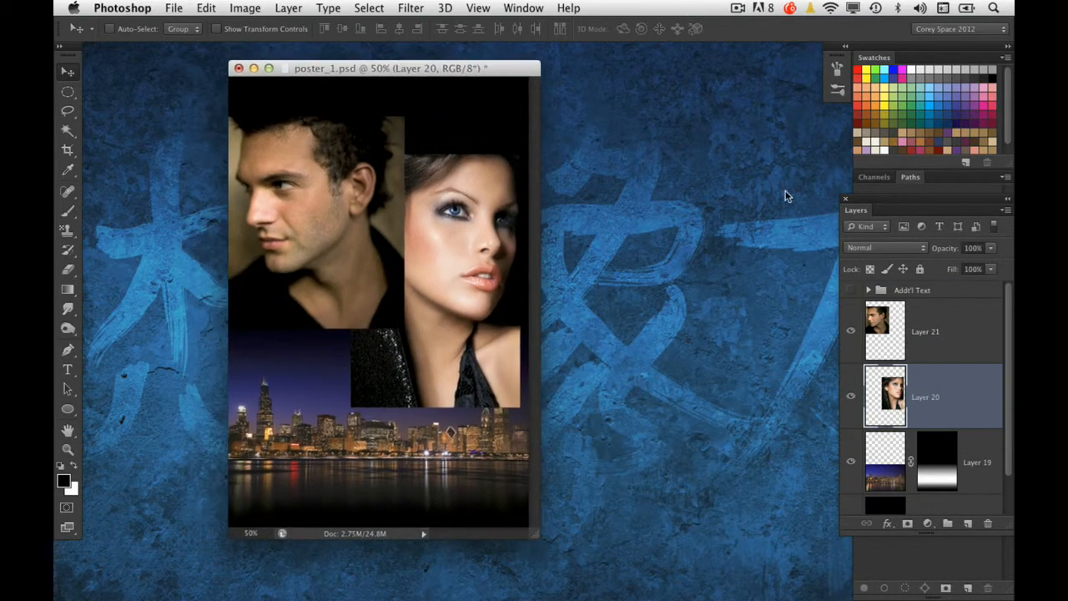
Hide the man's portrait on Layer 21 and add a white layer mask to the woman's portrait on Layer 20.
{"action": "left_click", "coordinate": [896, 342]}
{"action": "left_click", "coordinate": [851, 331]}
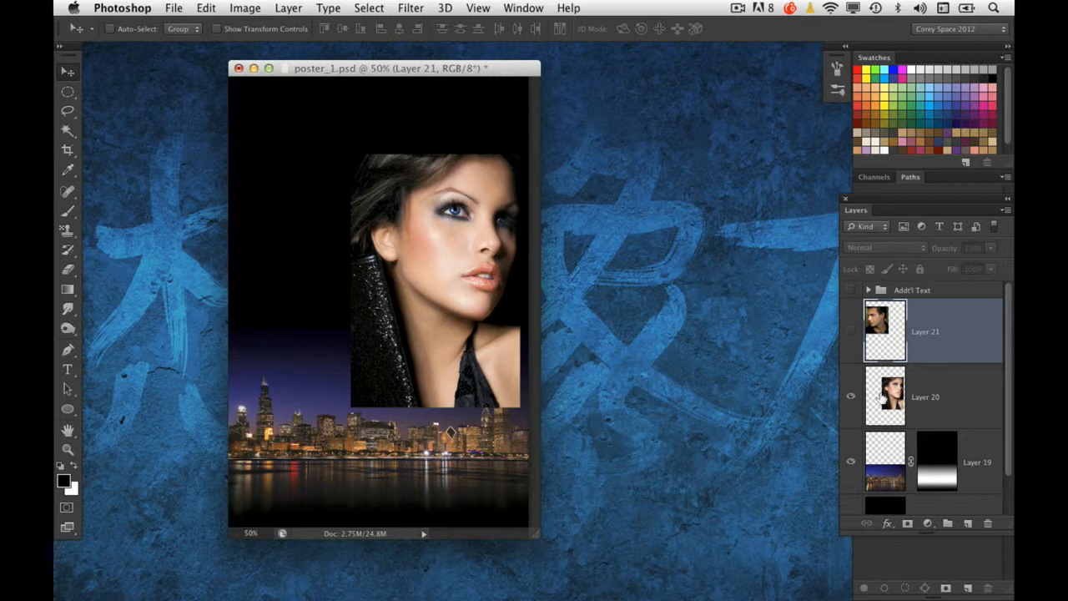
{"action": "left_click_drag", "start_coordinate": [869, 200], "coordinate": [620, 87]}
{"action": "left_click", "coordinate": [637, 293]}
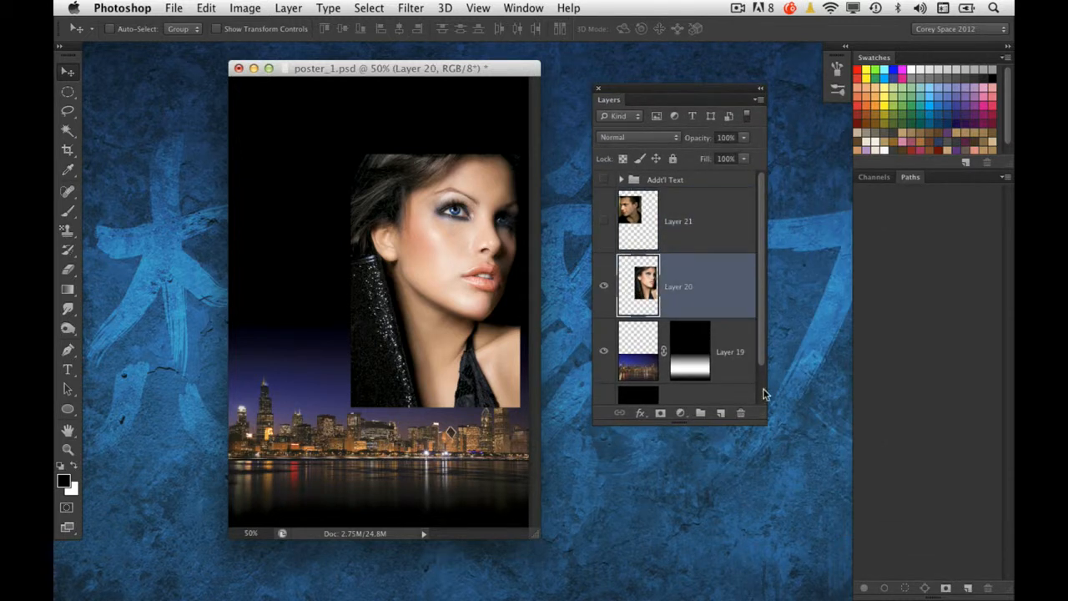
{"action": "left_click_drag", "start_coordinate": [767, 417], "coordinate": [796, 418]}
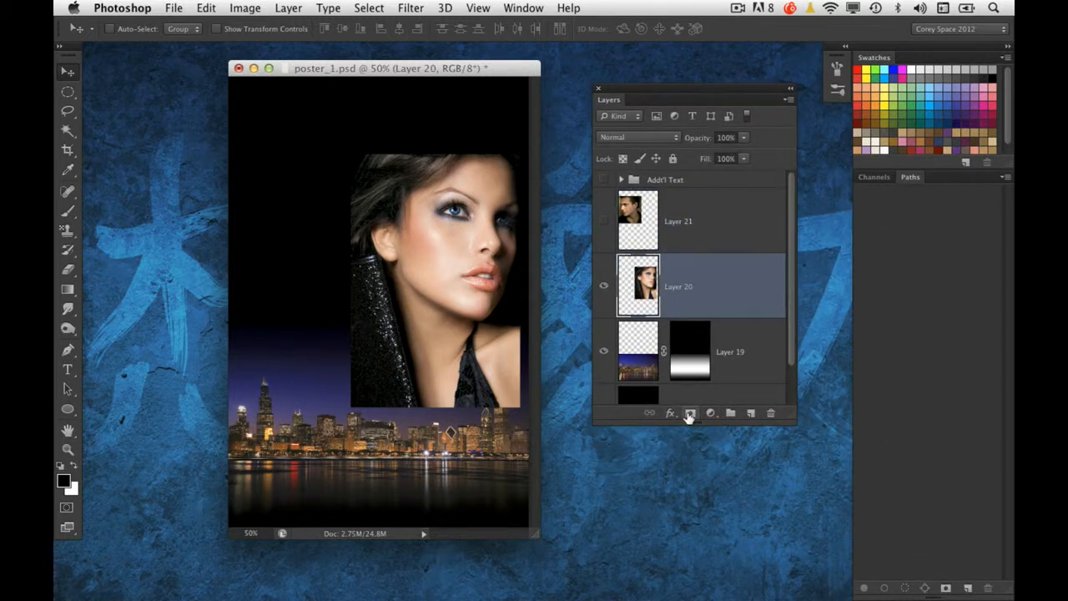
{"action": "left_click", "coordinate": [690, 413]}
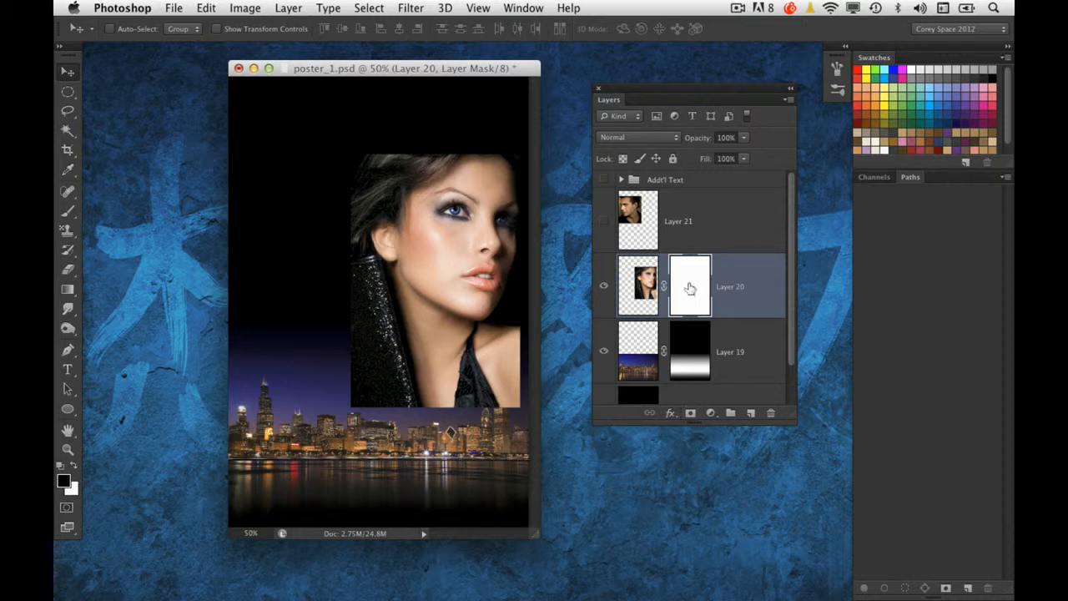
Fade all edges of the woman's portrait with black-to-transparent gradients on Layer 20's mask, and nudge the portrait slightly left.
{"action": "left_click", "coordinate": [68, 291]}
{"action": "left_click", "coordinate": [93, 287]}
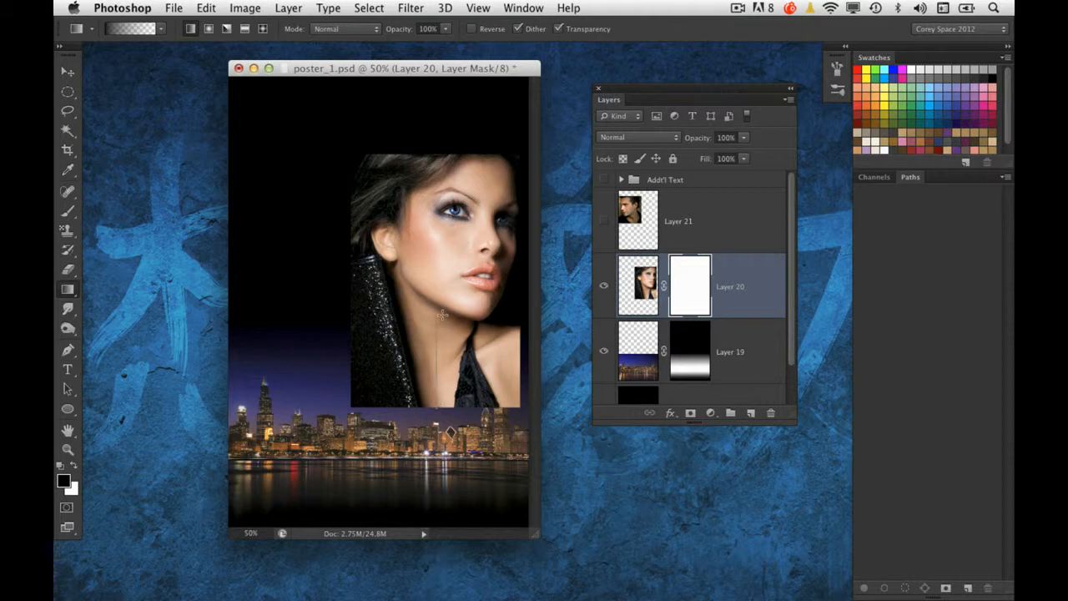
{"action": "left_click_drag", "start_coordinate": [443, 315], "coordinate": [443, 316]}
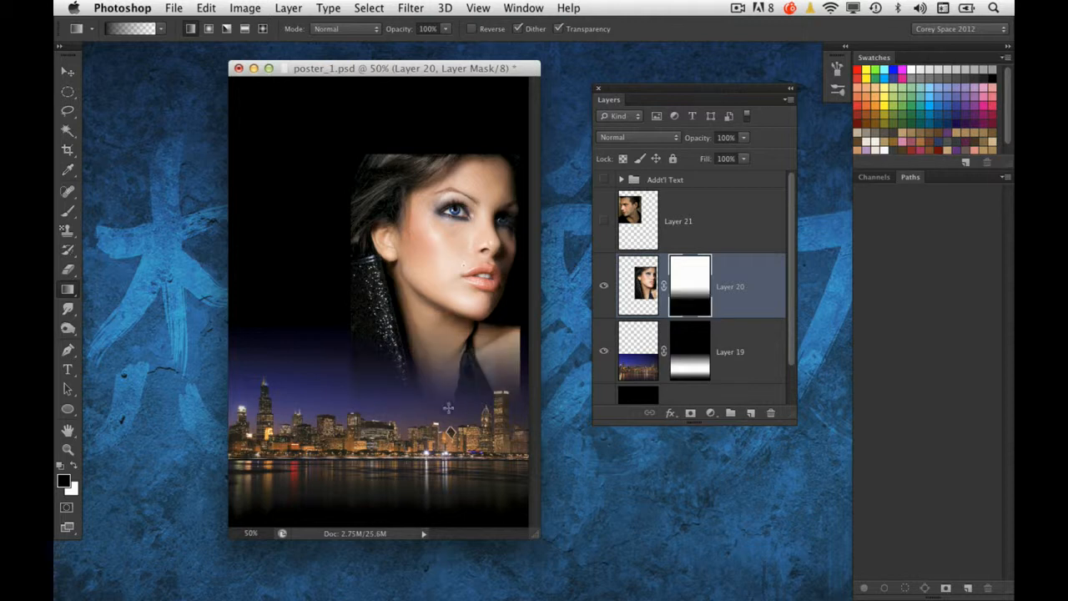
{"action": "left_click_drag", "start_coordinate": [359, 317], "coordinate": [437, 324]}
{"action": "left_click_drag", "start_coordinate": [443, 157], "coordinate": [442, 211]}
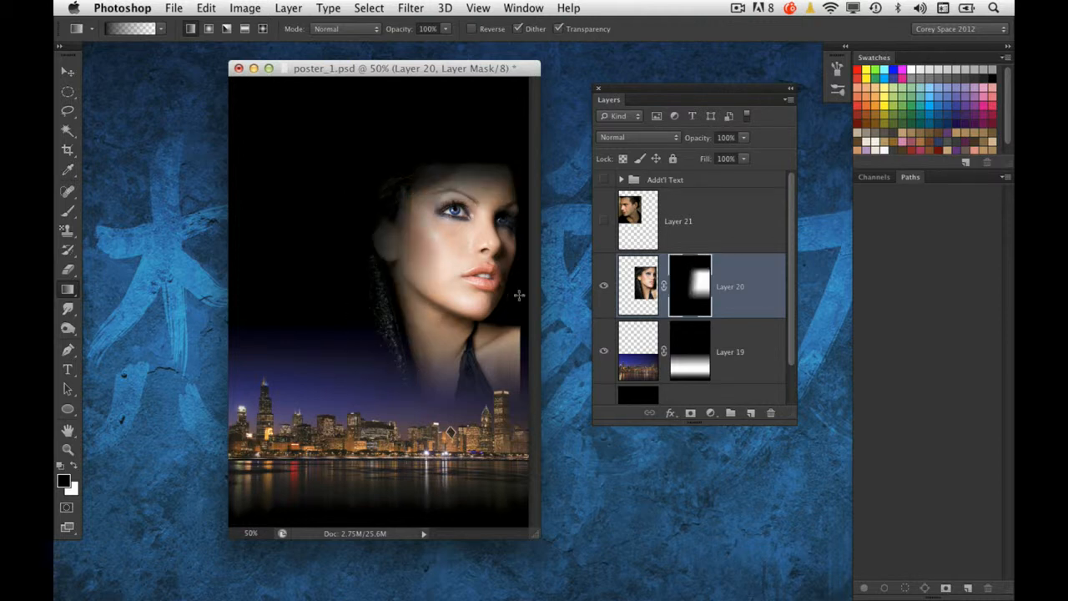
{"action": "left_click_drag", "start_coordinate": [462, 298], "coordinate": [465, 296]}
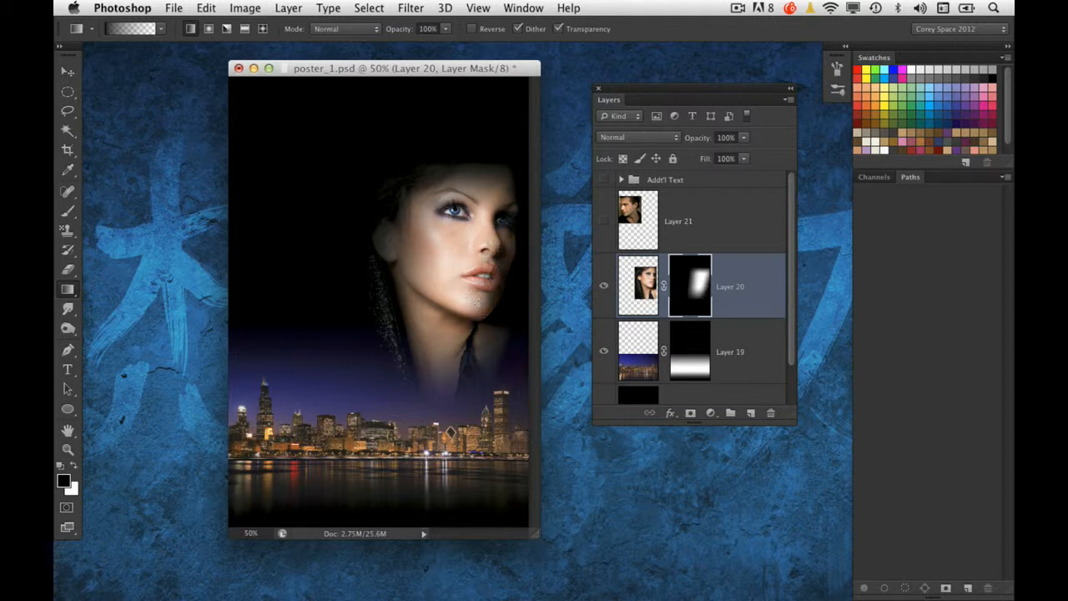
{"action": "left_click_drag", "start_coordinate": [501, 353], "coordinate": [475, 324]}
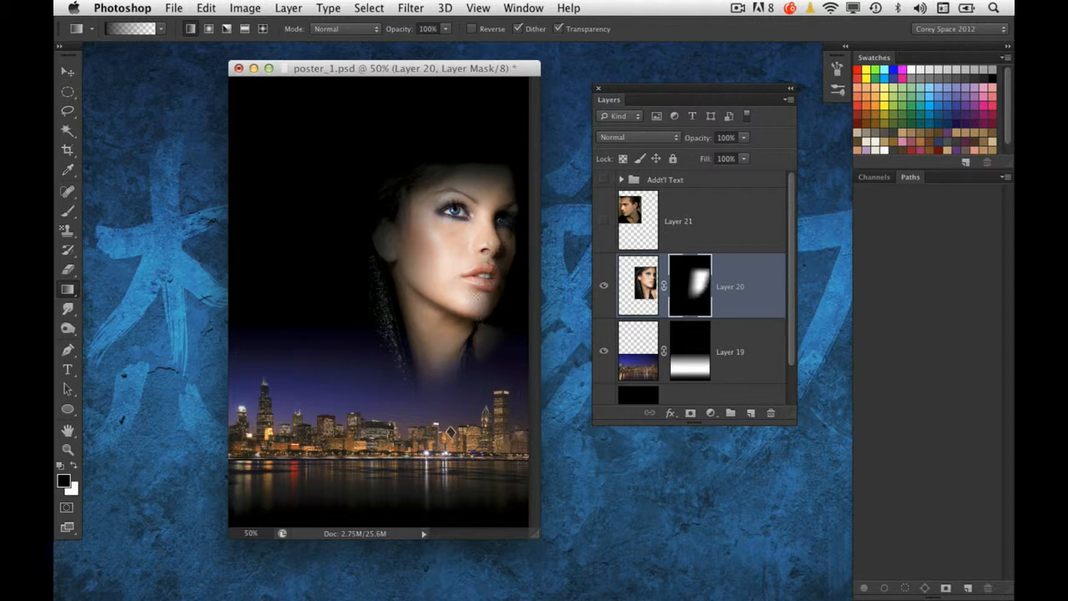
{"action": "left_click", "coordinate": [65, 70]}
{"action": "mouse_move", "coordinate": [452, 265]}
{"action": "left_mouse_down"}
{"action": "mouse_move", "coordinate": [423, 256]}
{"action": "mouse_move", "coordinate": [443, 265]}
{"action": "left_mouse_up"}
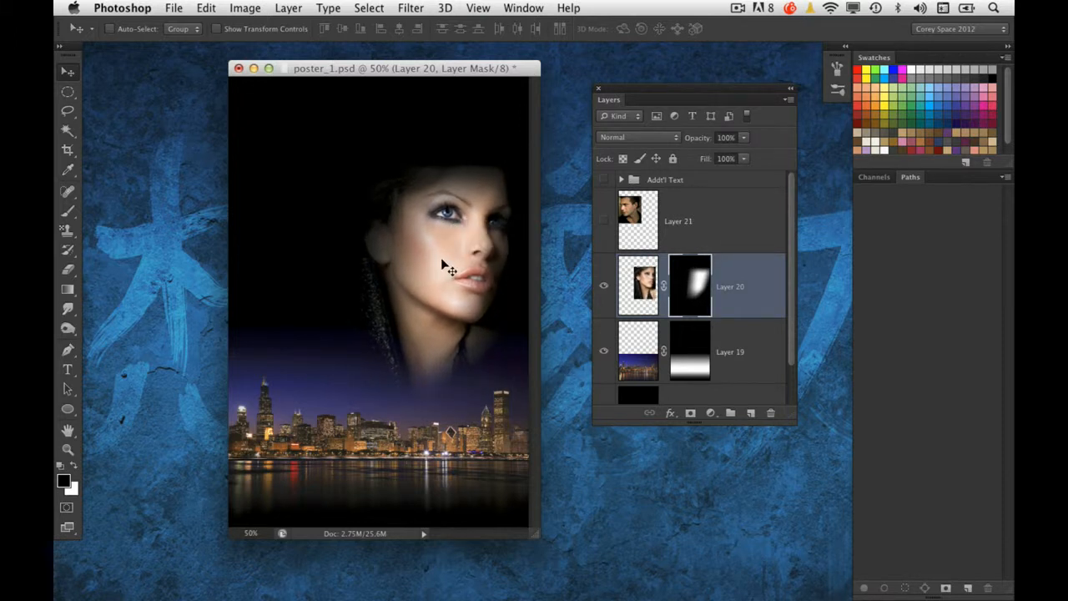
Show the man's portrait on Layer 21 again and add a white layer mask to it.
{"action": "left_click", "coordinate": [604, 221]}
{"action": "left_click", "coordinate": [674, 231]}
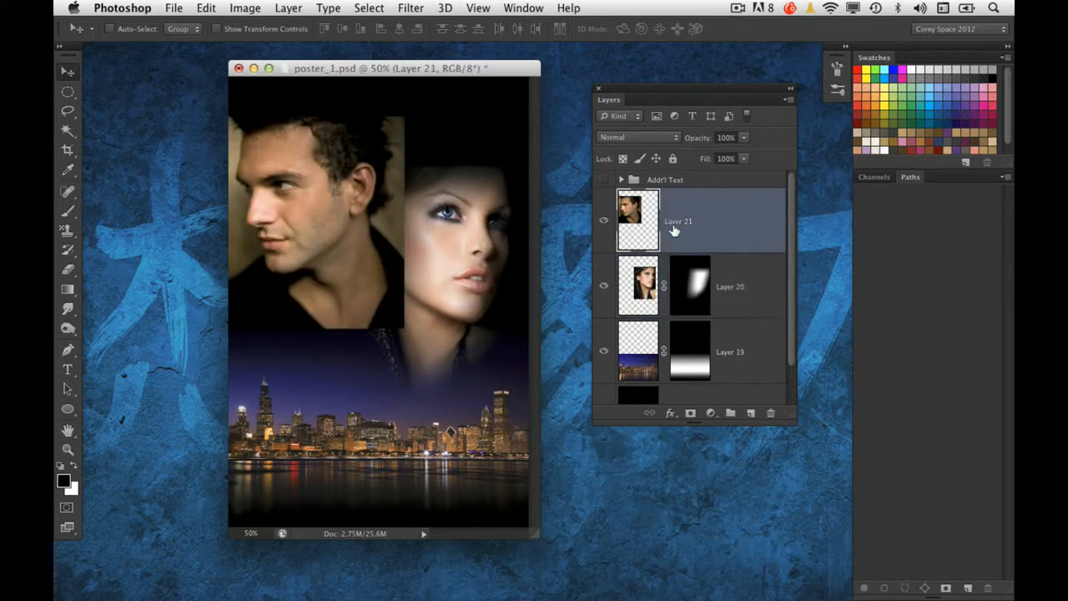
{"action": "left_click", "coordinate": [690, 412]}
Fade the man's portrait on all sides with black-to-transparent gradients drawn inward from its edges and corners on Layer 21's mask.
{"action": "left_click", "coordinate": [68, 289]}
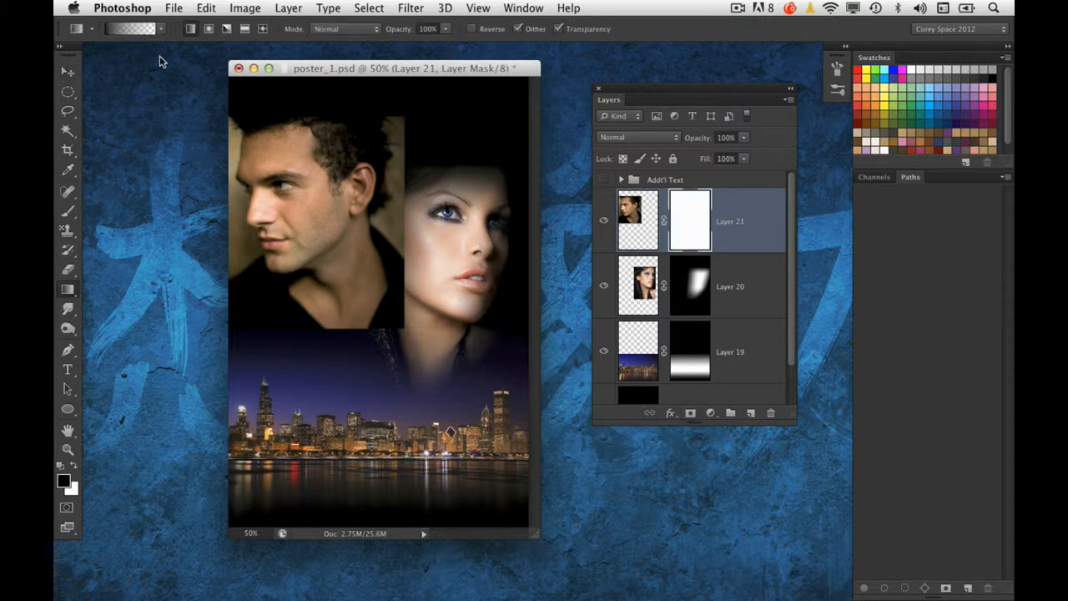
{"action": "left_click_drag", "start_coordinate": [313, 323], "coordinate": [314, 253]}
{"action": "left_click_drag", "start_coordinate": [397, 220], "coordinate": [343, 214]}
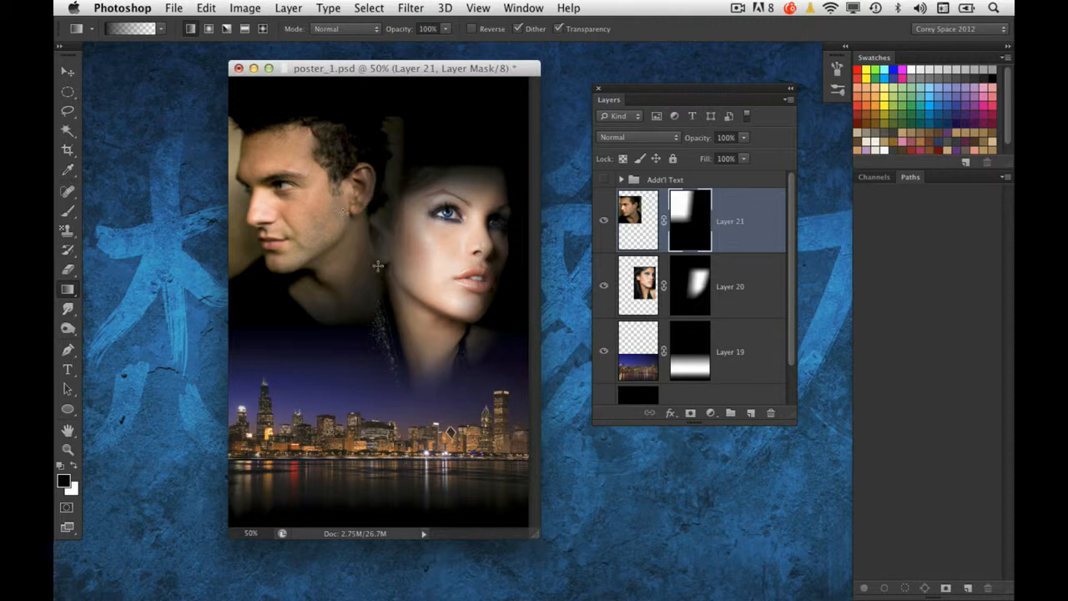
{"action": "left_click_drag", "start_coordinate": [394, 268], "coordinate": [338, 235]}
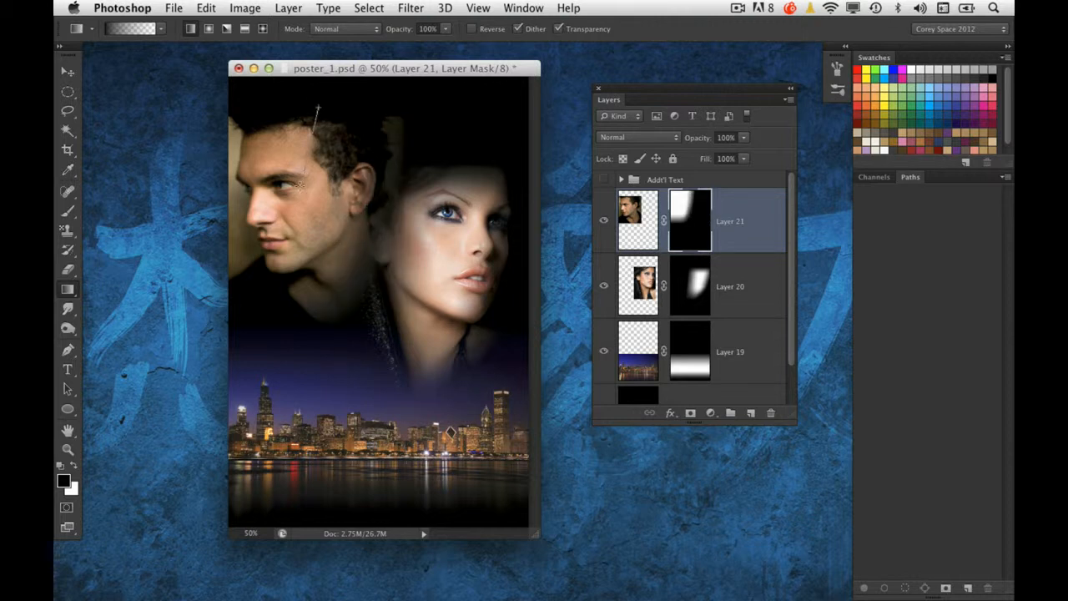
{"action": "left_click_drag", "start_coordinate": [314, 133], "coordinate": [314, 135]}
{"action": "left_click_drag", "start_coordinate": [400, 180], "coordinate": [354, 162]}
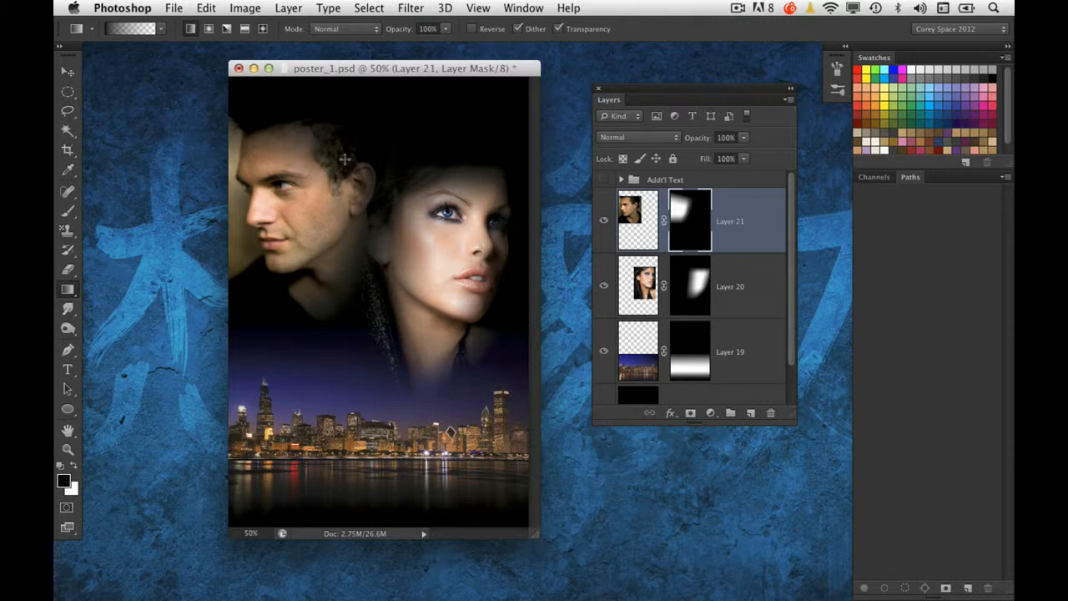
{"action": "left_click_drag", "start_coordinate": [234, 267], "coordinate": [284, 261]}
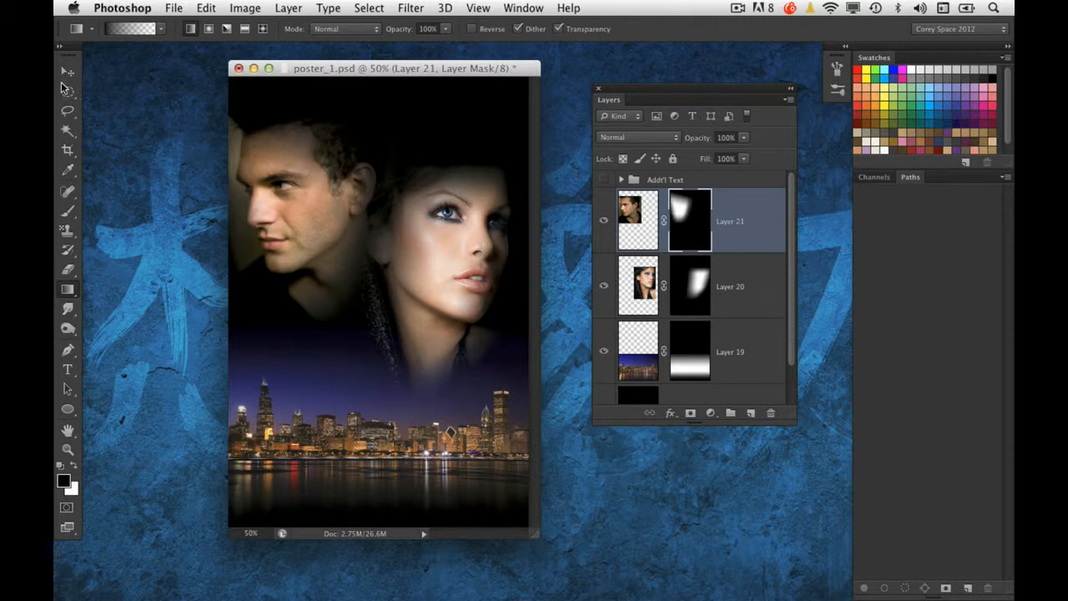
Move the man's portrait slightly up and the woman's portrait slightly right and down.
{"action": "left_click", "coordinate": [68, 71]}
{"action": "left_click_drag", "start_coordinate": [318, 235], "coordinate": [317, 222]}
{"action": "mouse_move", "coordinate": [453, 258]}
{"action": "left_mouse_down"}
{"action": "mouse_move", "coordinate": [460, 273]}
{"action": "mouse_move", "coordinate": [464, 264]}
{"action": "left_mouse_up"}
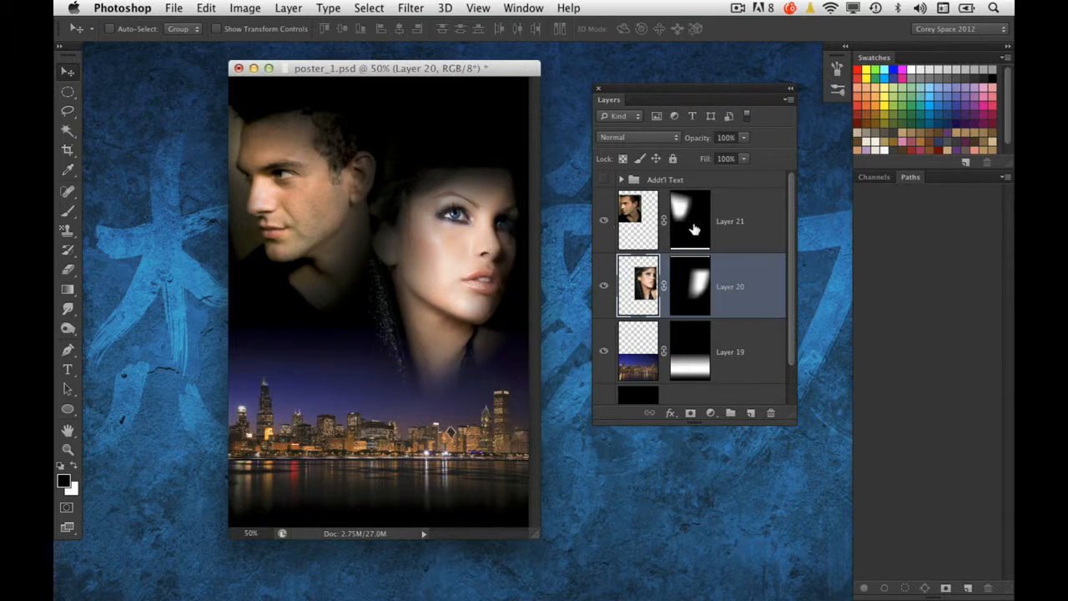
Delete Layer 21's mask to reveal the man's full photo, and undo the deletion.
{"action": "left_click_drag", "start_coordinate": [692, 224], "coordinate": [771, 415]}
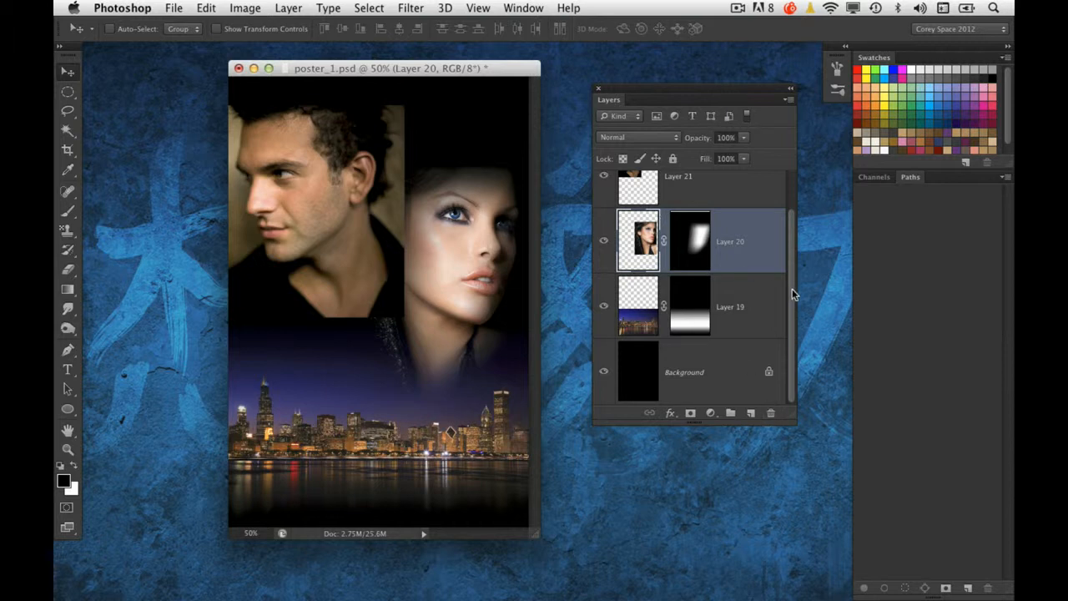
{"action": "left_click_drag", "start_coordinate": [792, 294], "coordinate": [793, 201]}
{"action": "key", "text": "super+z"}
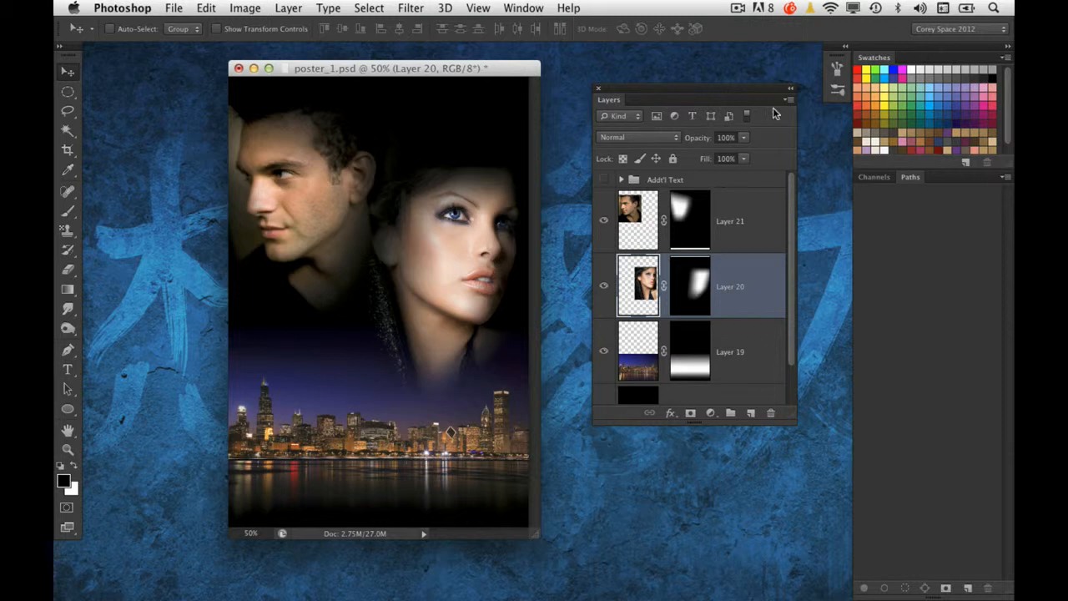
Display Layer 21's mask on its own and paint a black brush stroke across its white area.
{"action": "left_click", "coordinate": [686, 222], "text": "alt"}
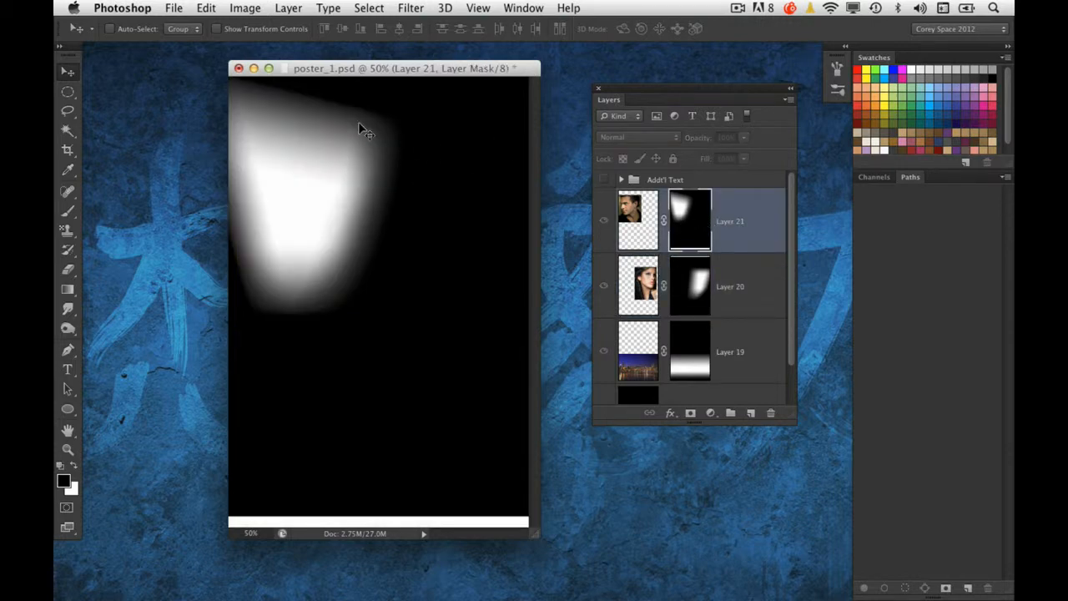
{"action": "left_click", "coordinate": [67, 210]}
{"action": "mouse_move", "coordinate": [338, 221]}
{"action": "left_mouse_down"}
{"action": "mouse_move", "coordinate": [332, 258]}
{"action": "mouse_move", "coordinate": [298, 231]}
{"action": "mouse_move", "coordinate": [286, 171]}
{"action": "left_mouse_up"}
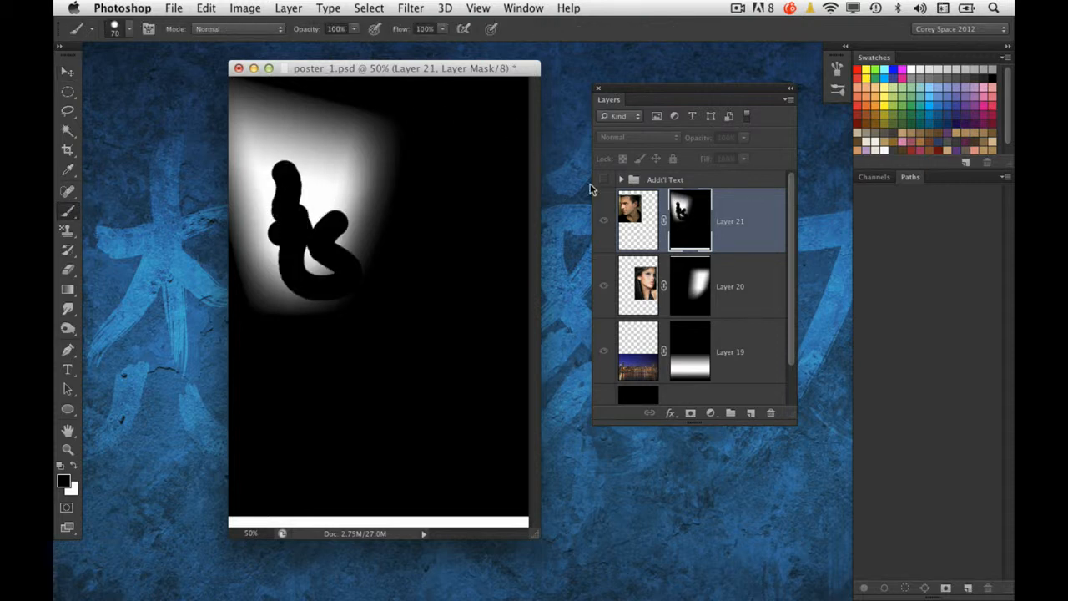
{"action": "left_click", "coordinate": [689, 229], "text": "alt"}
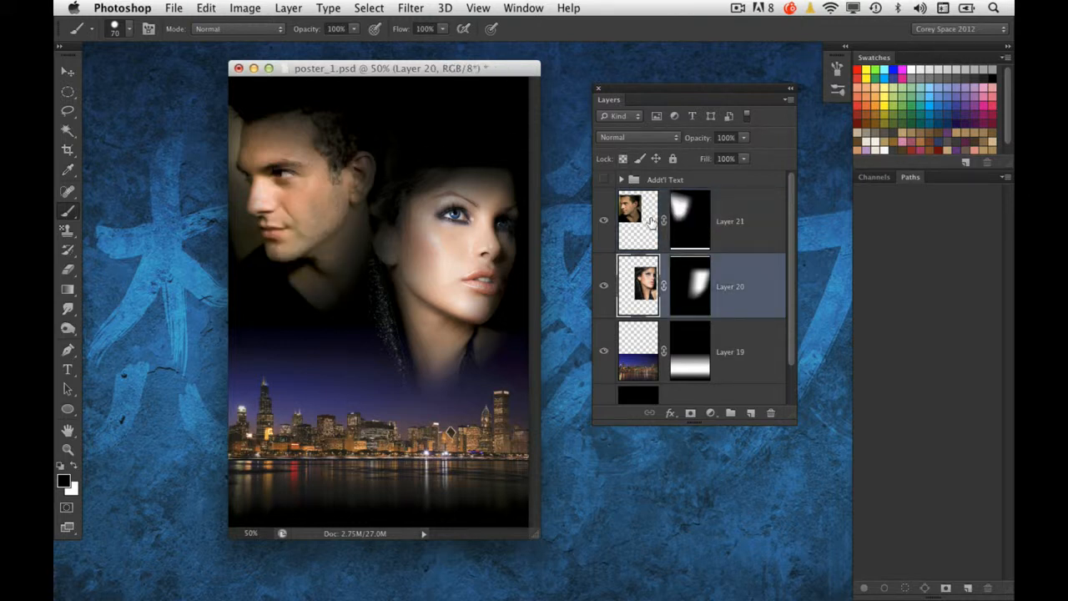
Scale the man's portrait on Layer 21 down to about 96% and nudge it slightly right.
{"action": "left_click", "coordinate": [76, 74]}
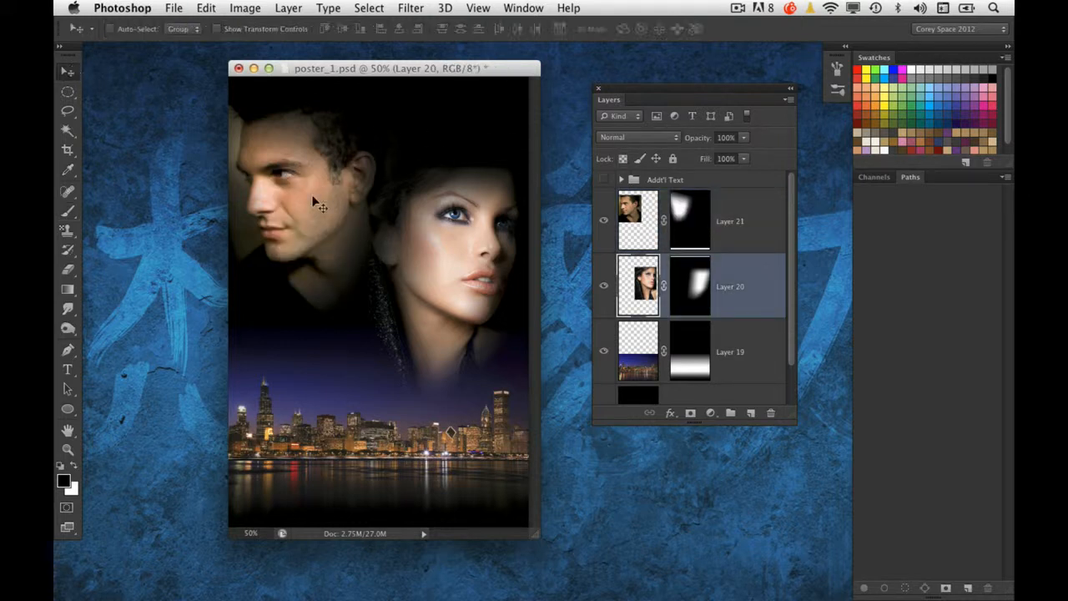
{"action": "left_click", "coordinate": [297, 190], "text": "super"}
{"action": "key", "text": "super+t"}
{"action": "left_click_drag", "start_coordinate": [409, 312], "coordinate": [391, 307]}
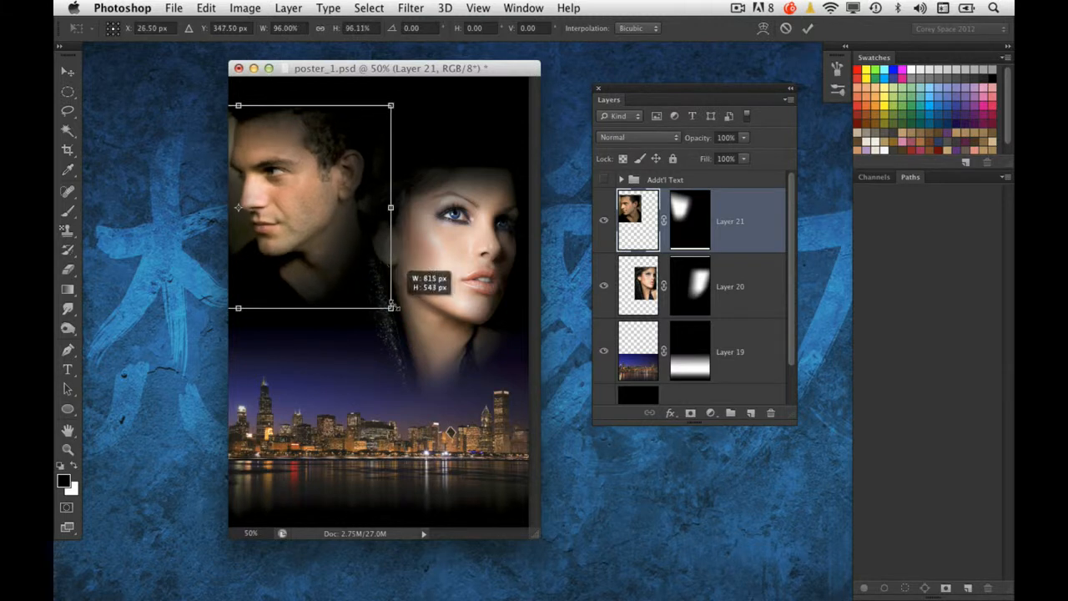
{"action": "key", "text": "Return"}
{"action": "left_click_drag", "start_coordinate": [346, 223], "coordinate": [353, 224]}
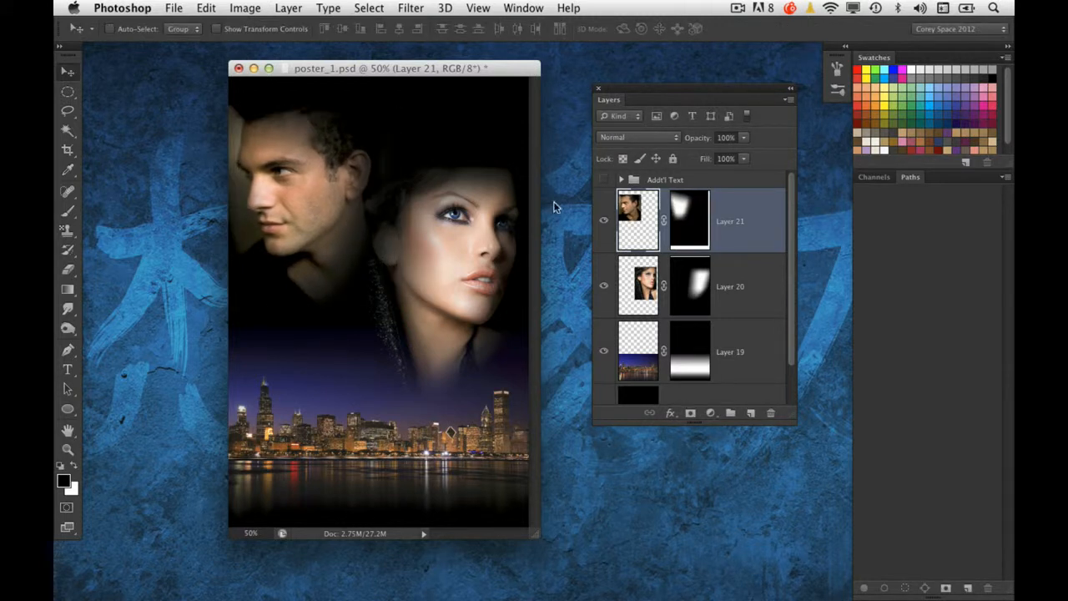
Toggle Layer 21's mask off and on again, and nudge the man's portrait slightly right and down.
{"action": "left_click", "coordinate": [686, 233], "text": "shift"}
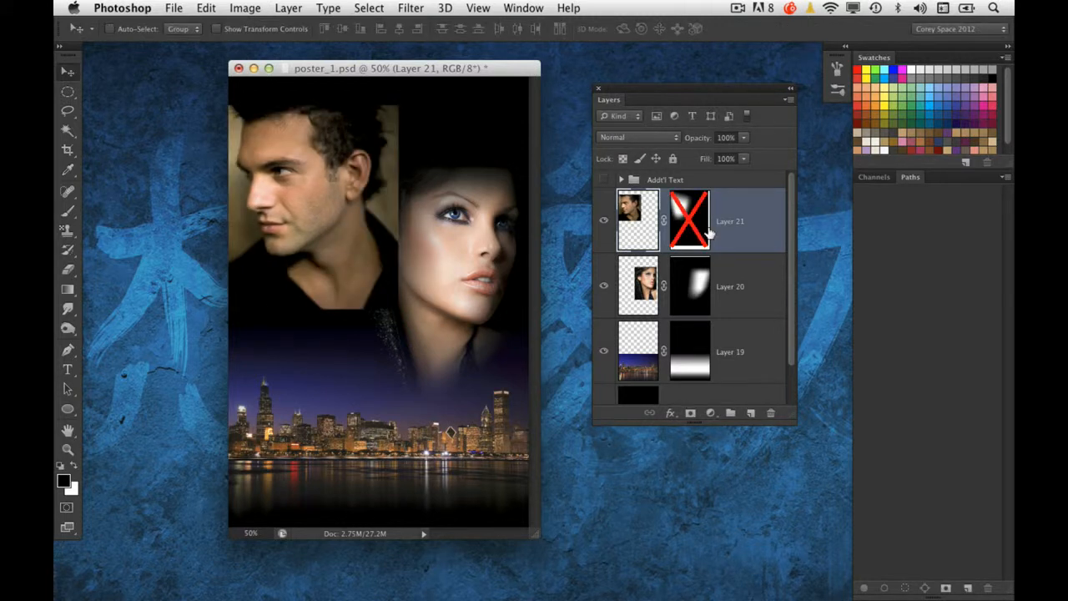
{"action": "left_click", "coordinate": [706, 237], "text": "shift"}
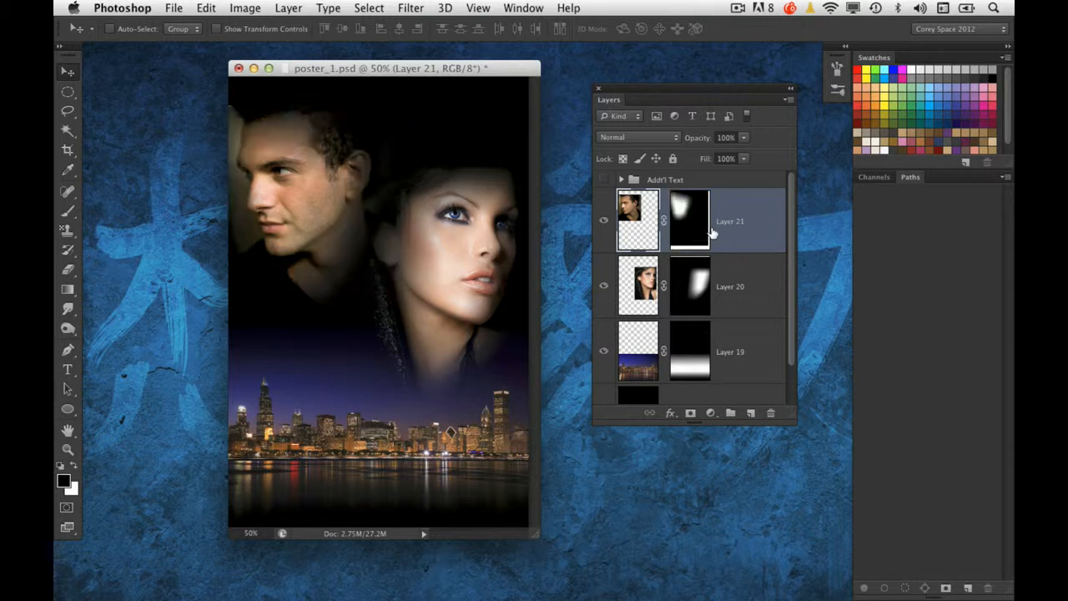
{"action": "mouse_move", "coordinate": [341, 204]}
{"action": "left_mouse_down"}
{"action": "mouse_move", "coordinate": [332, 207]}
{"action": "mouse_move", "coordinate": [344, 209]}
{"action": "left_mouse_up"}
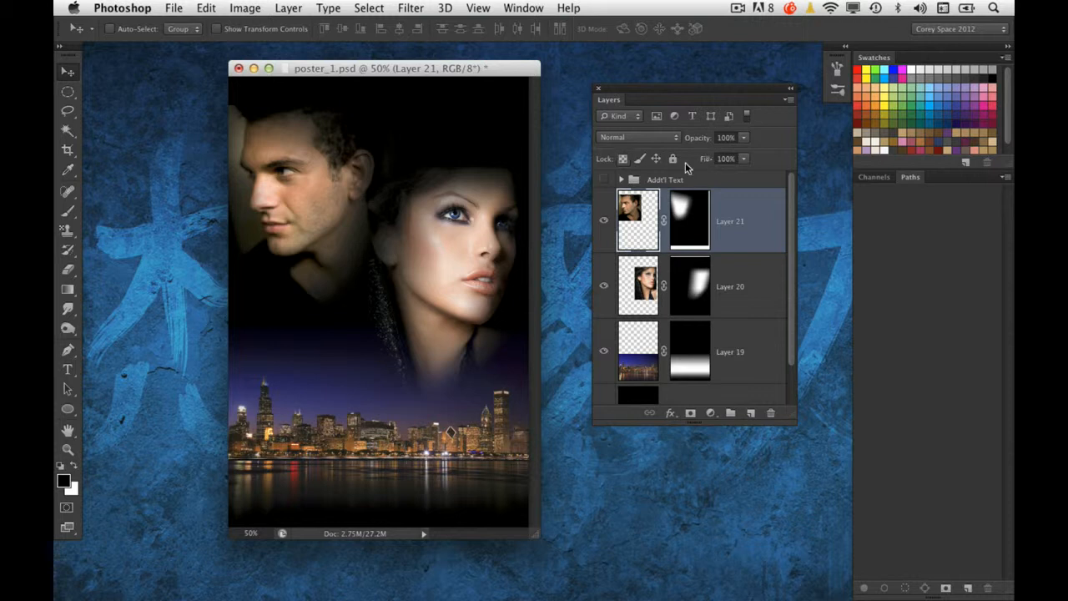
Show the Addt'l Text group, and move the woman's portrait on Layer 20 up and scale it down slightly.
{"action": "left_click", "coordinate": [604, 181]}
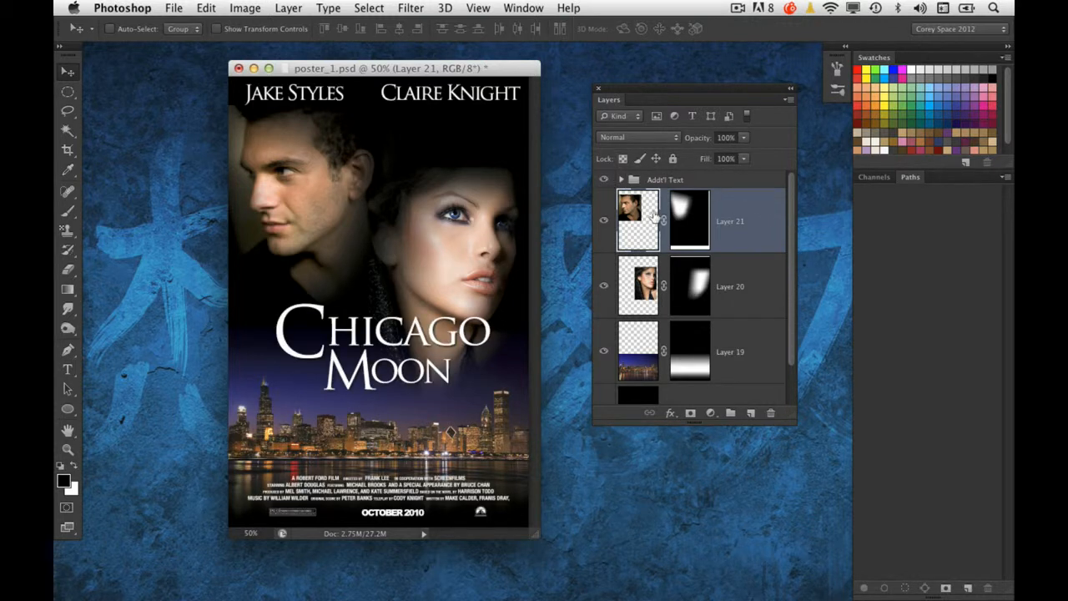
{"action": "left_click", "coordinate": [644, 274]}
{"action": "left_click_drag", "start_coordinate": [473, 276], "coordinate": [449, 239]}
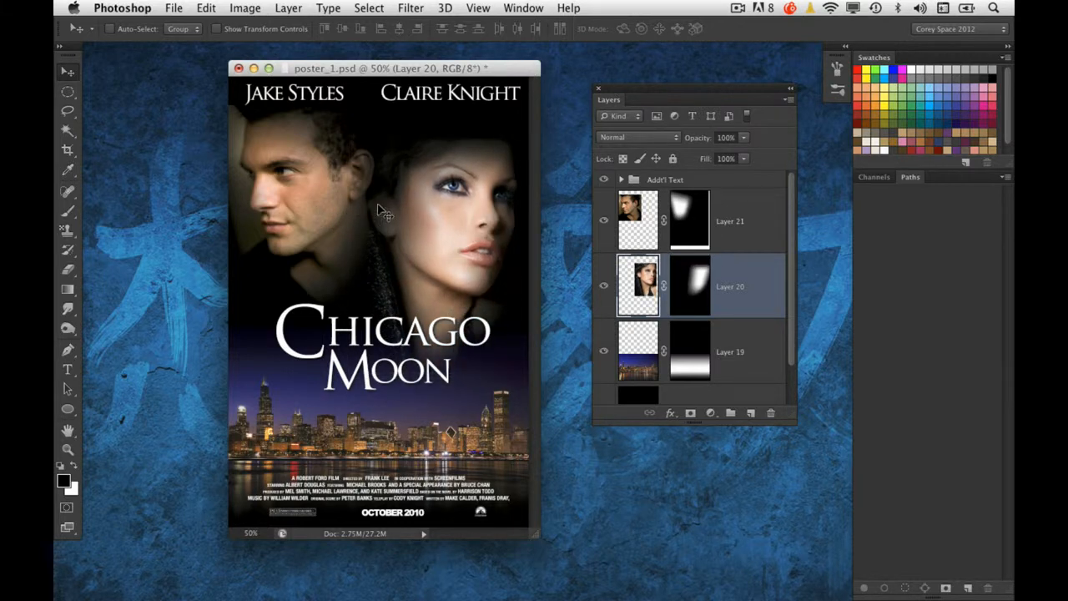
{"action": "key", "text": "ctrl+t"}
{"action": "mouse_move", "coordinate": [513, 375]}
{"action": "left_mouse_down"}
{"action": "mouse_move", "coordinate": [496, 358]}
{"action": "mouse_move", "coordinate": [517, 361]}
{"action": "left_mouse_up"}
{"action": "key", "text": "Return"}
Shift the man's portrait on Layer 21 right and down and scale it slightly smaller.
{"action": "left_click", "coordinate": [302, 208], "text": "ctrl"}
{"action": "left_click_drag", "start_coordinate": [301, 208], "coordinate": [321, 199]}
{"action": "key", "text": "ctrl+t"}
{"action": "left_click_drag", "start_coordinate": [415, 105], "coordinate": [397, 118]}
{"action": "left_click_drag", "start_coordinate": [337, 163], "coordinate": [344, 169]}
{"action": "key", "text": "Return"}
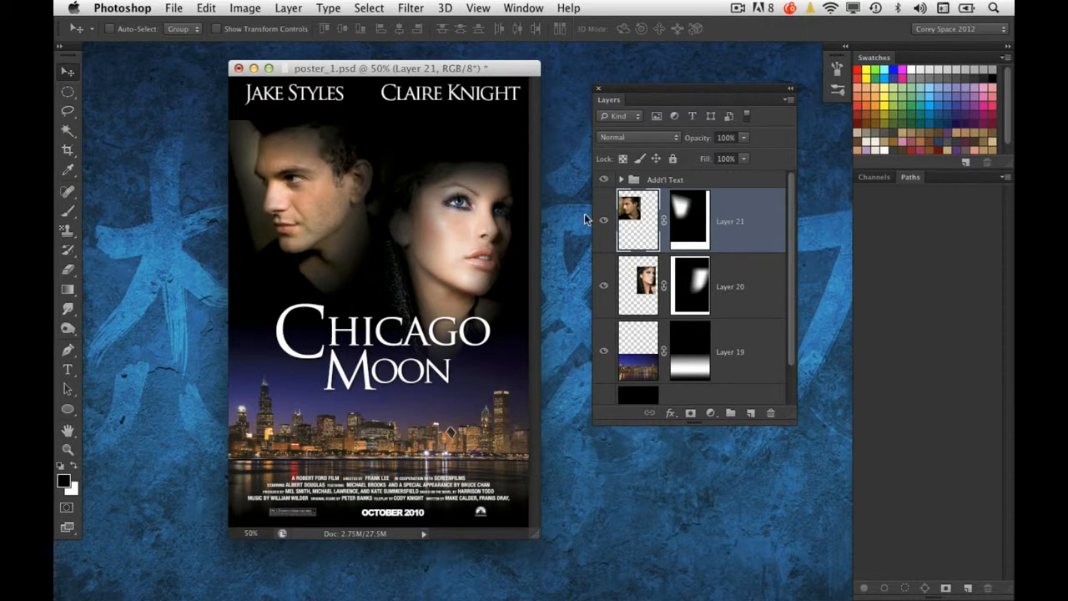
Fade the upper-left corner and top edge of the man's portrait with black-to-transparent gradients on Layer 21's mask.
{"action": "left_click", "coordinate": [699, 217]}
{"action": "left_click", "coordinate": [67, 289]}
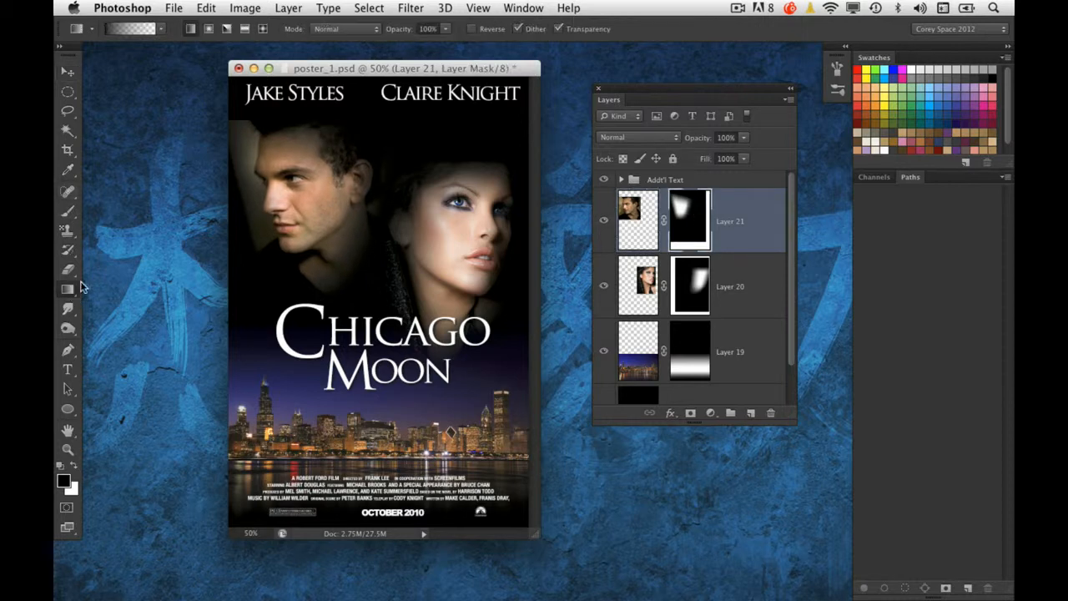
{"action": "left_click_drag", "start_coordinate": [235, 122], "coordinate": [285, 169]}
{"action": "left_click_drag", "start_coordinate": [277, 118], "coordinate": [266, 170]}
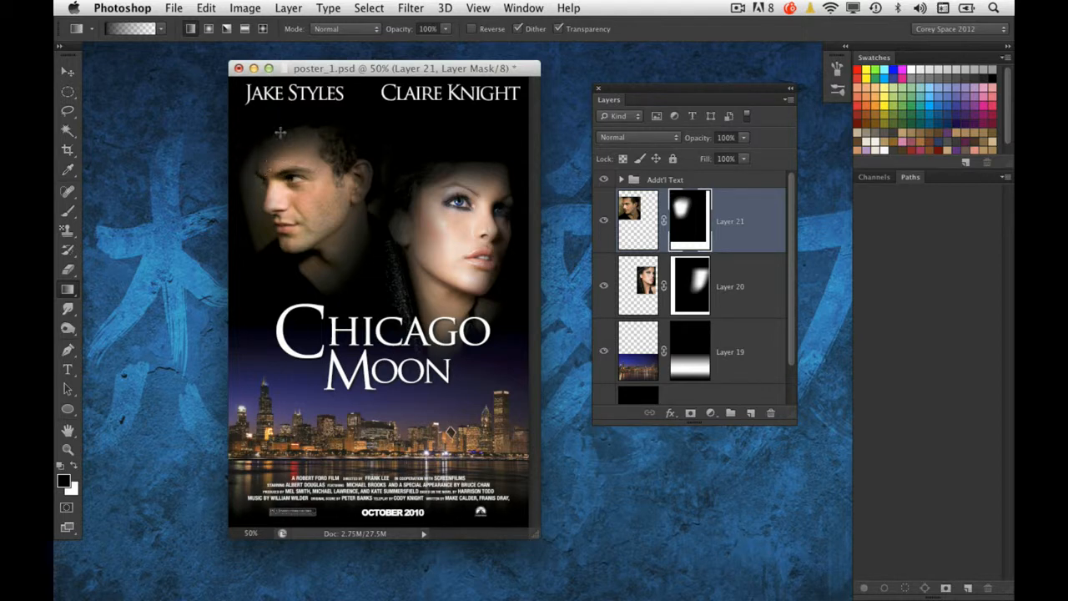
Nudge the woman's portrait slightly left and the man's portrait slightly up.
{"action": "left_click", "coordinate": [69, 71]}
{"action": "left_click", "coordinate": [473, 216], "text": "super"}
{"action": "left_click_drag", "start_coordinate": [462, 239], "coordinate": [453, 239]}
{"action": "left_click", "coordinate": [304, 183], "text": "super"}
{"action": "left_click_drag", "start_coordinate": [304, 183], "coordinate": [303, 174]}
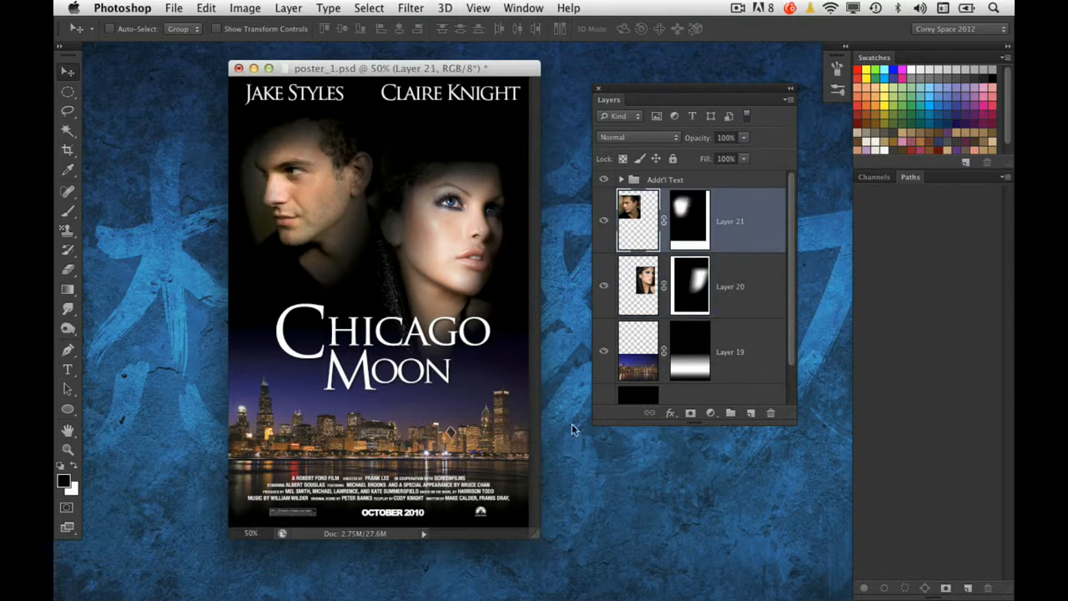
Bring up the minimized moon photo and select the moon by inverting a Magic Wand selection of its black background.
{"action": "mouse_move", "coordinate": [552, 599]}
{"action": "left_click", "coordinate": [650, 588]}
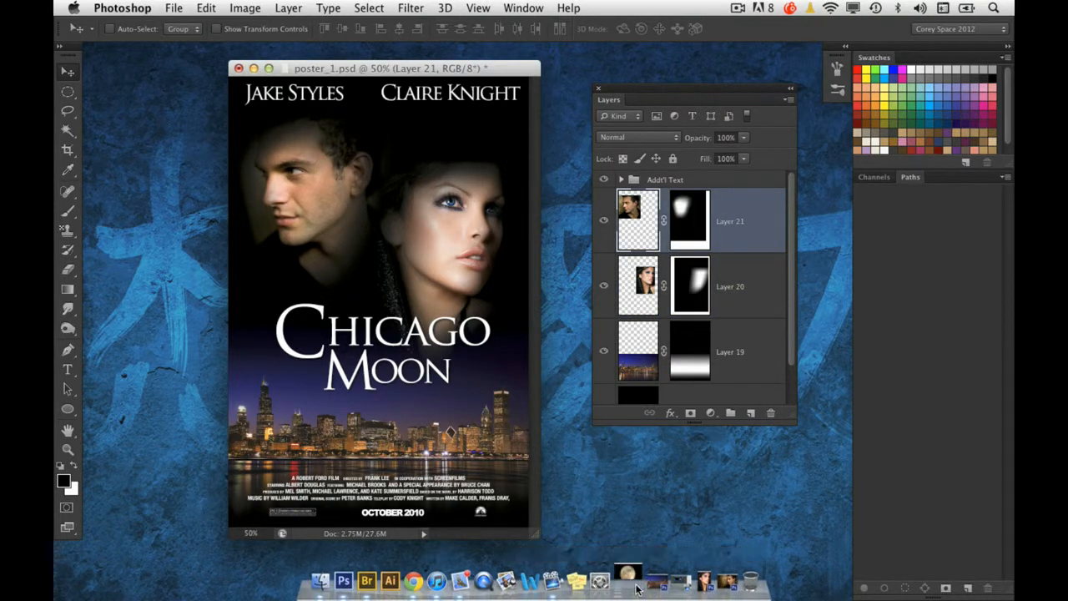
{"action": "left_click", "coordinate": [68, 131]}
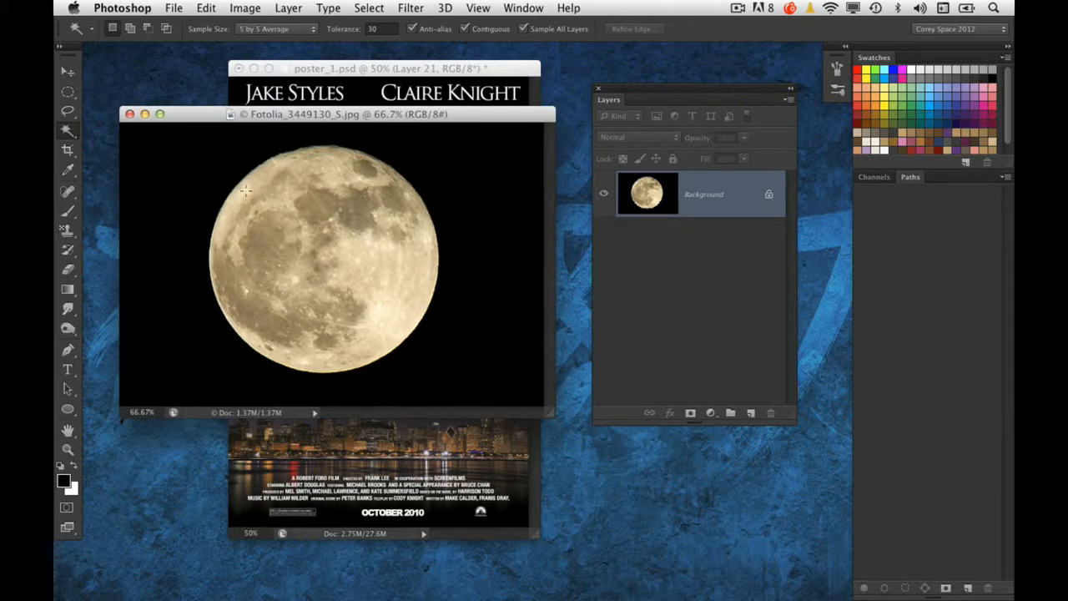
{"action": "left_click", "coordinate": [159, 165]}
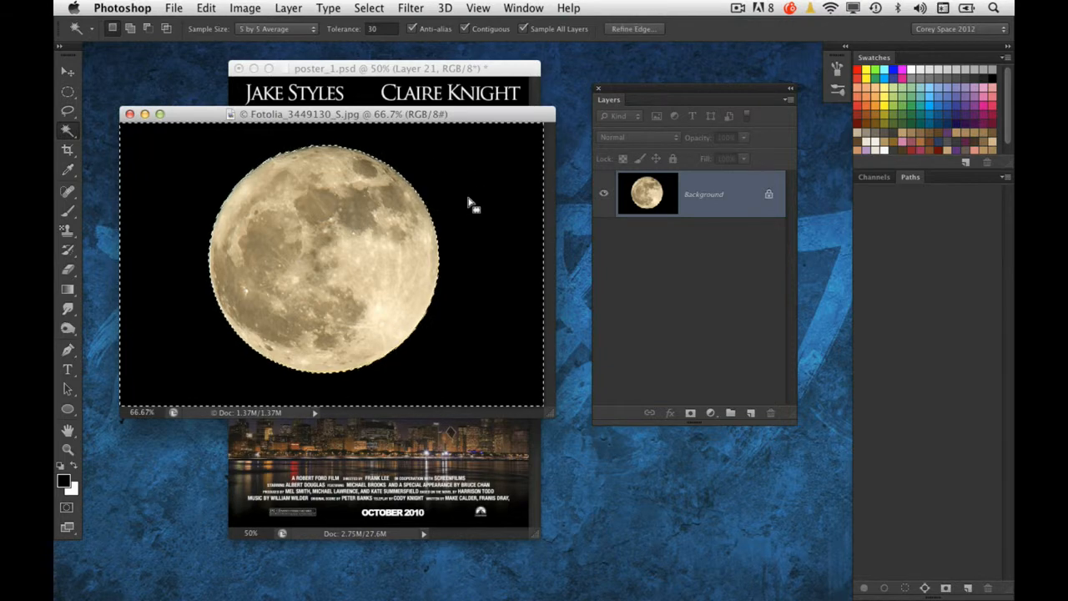
{"action": "left_click", "coordinate": [369, 8]}
{"action": "left_click", "coordinate": [382, 72]}
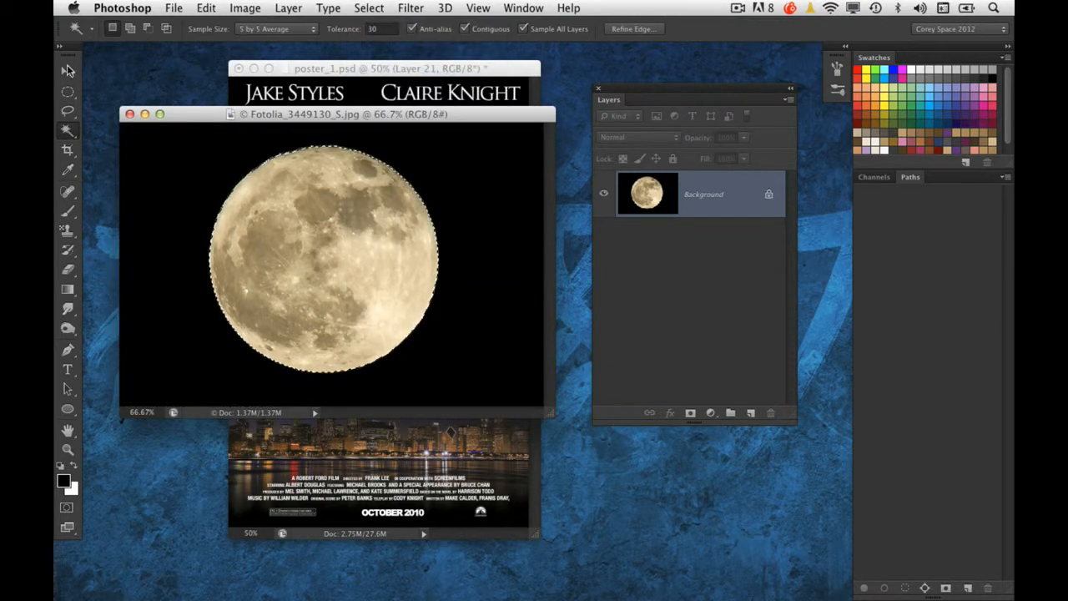
Copy the selected moon to its own layer and hide the Background layer.
{"action": "key", "text": "v"}
{"action": "left_click_drag", "start_coordinate": [195, 121], "coordinate": [319, 134]}
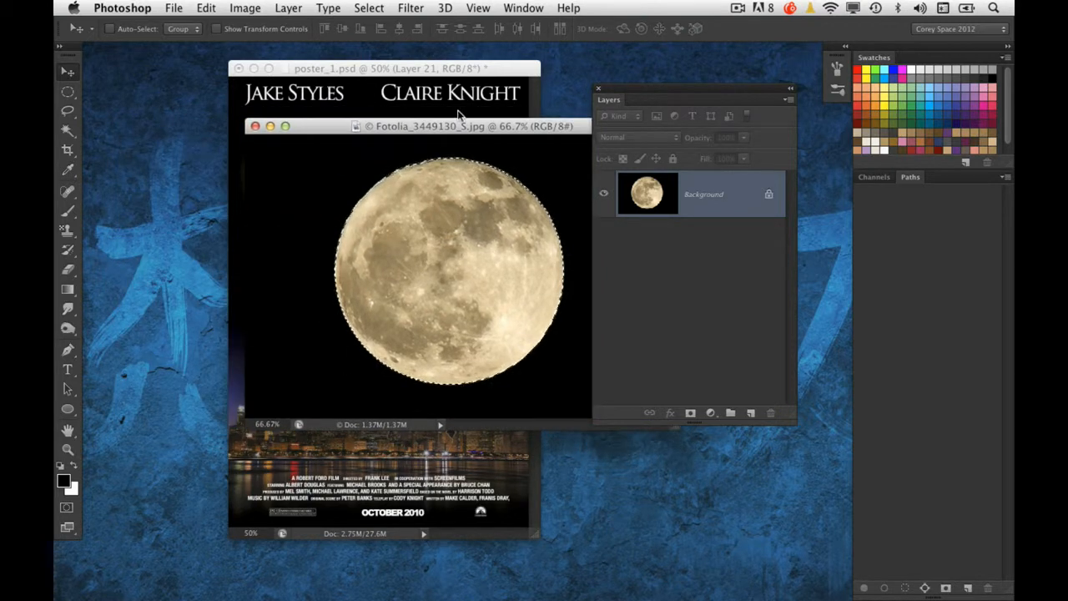
{"action": "key", "text": "ctrl+j"}
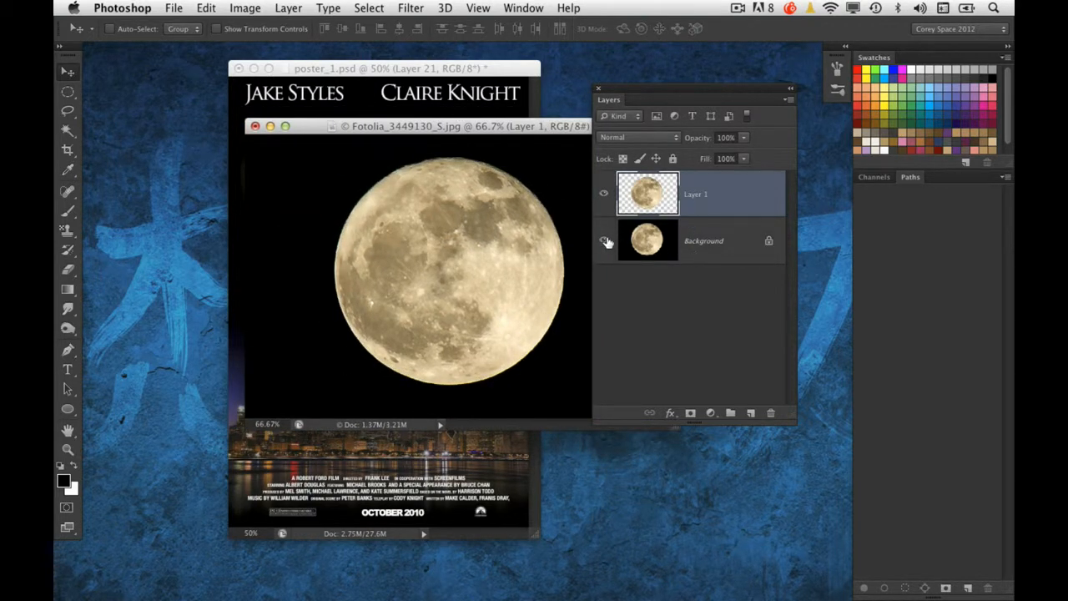
{"action": "left_click", "coordinate": [604, 241]}
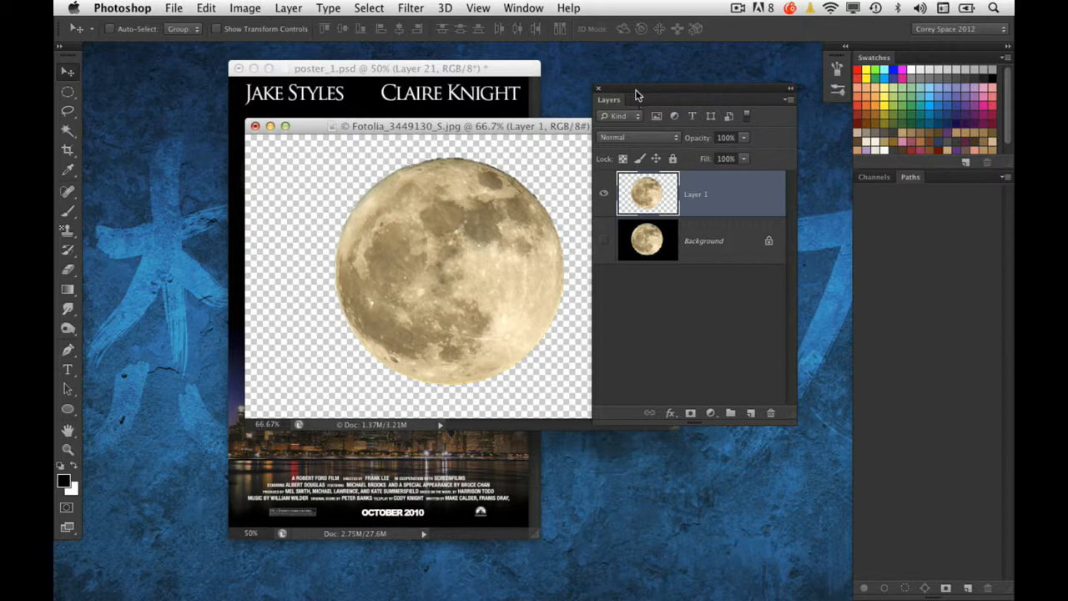
Desaturate the moon layer and copy it into the poster document above the portrait layers.
{"action": "left_click_drag", "start_coordinate": [636, 95], "coordinate": [706, 99]}
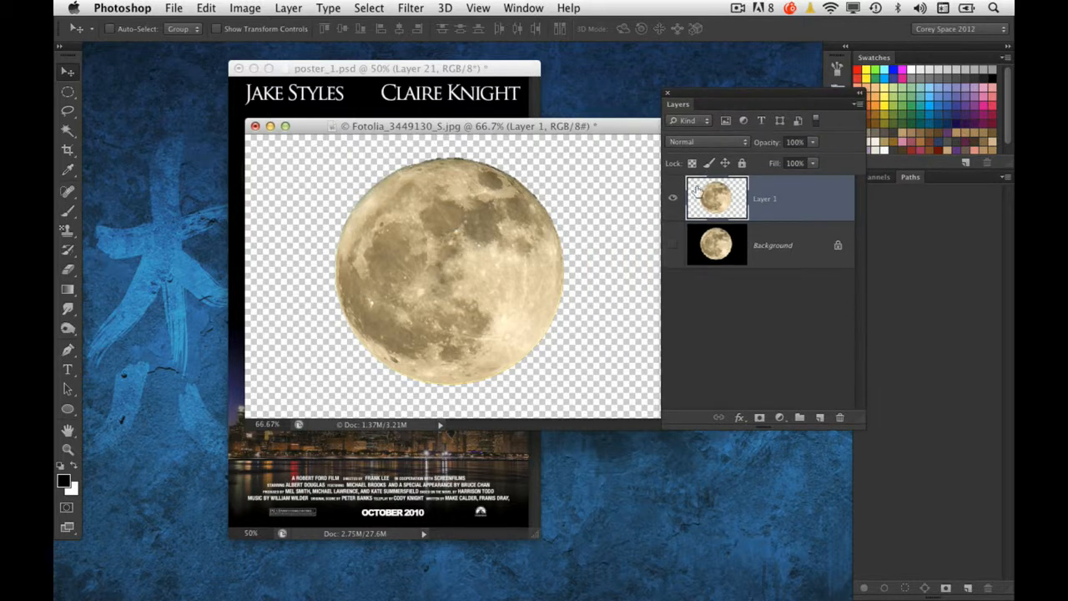
{"action": "key", "text": "super+shift+u"}
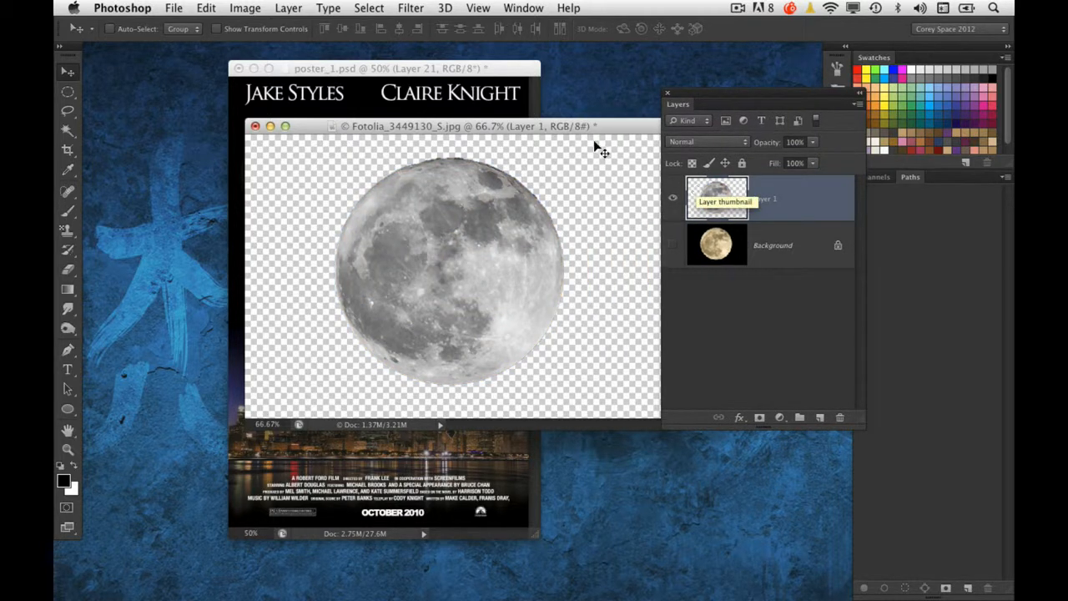
{"action": "left_click_drag", "start_coordinate": [486, 121], "coordinate": [649, 137]}
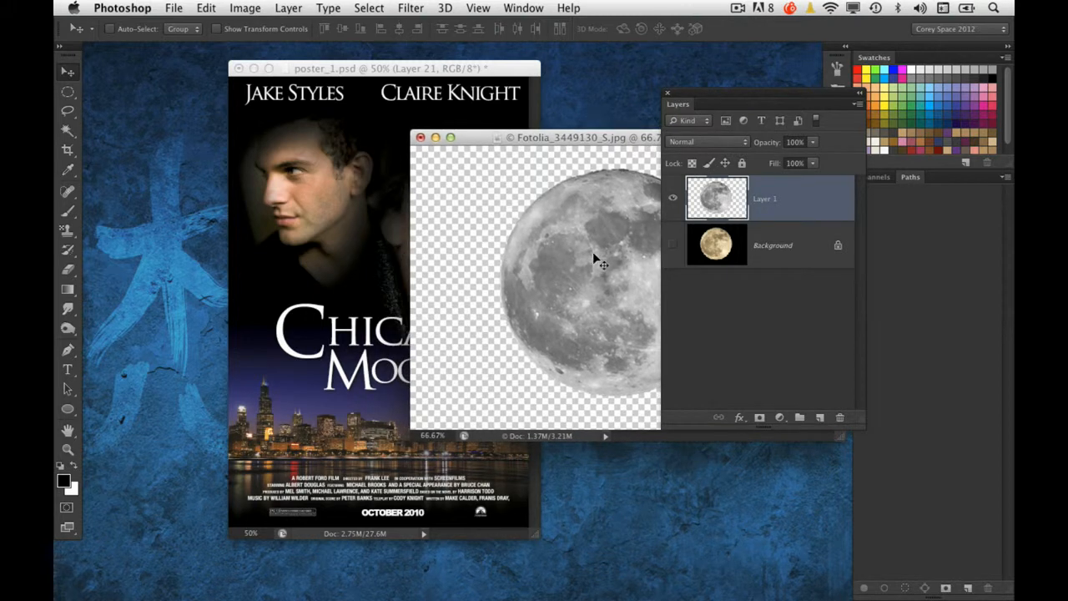
{"action": "left_click_drag", "start_coordinate": [597, 266], "coordinate": [389, 297]}
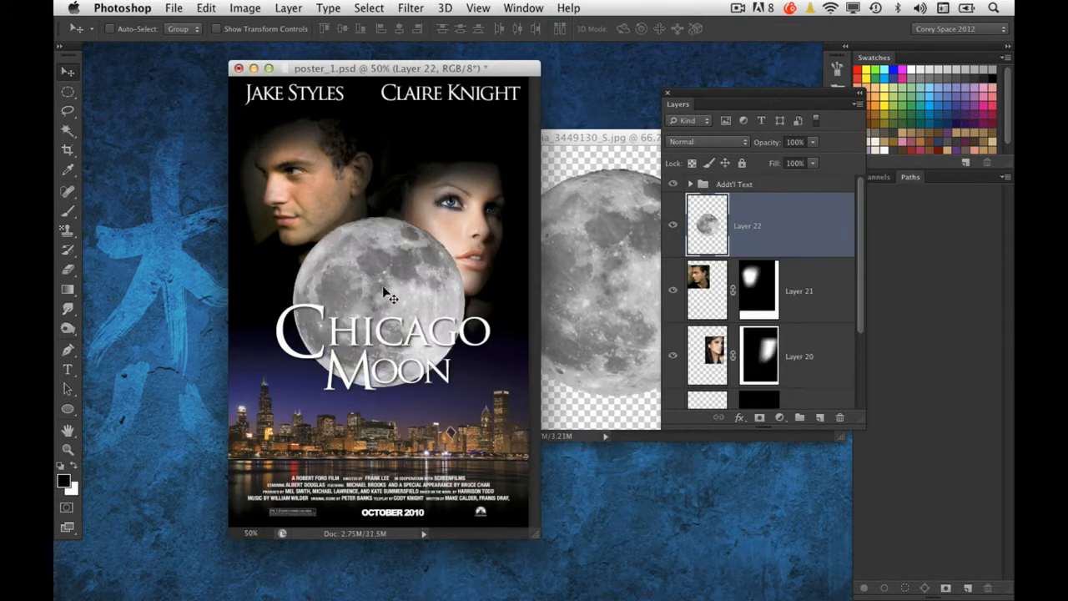
Scale the moon down to about 59% and position it behind the C of the CHICAGO title.
{"action": "key", "text": "super+t"}
{"action": "left_click_drag", "start_coordinate": [465, 217], "coordinate": [382, 286]}
{"action": "left_click_drag", "start_coordinate": [367, 321], "coordinate": [327, 318]}
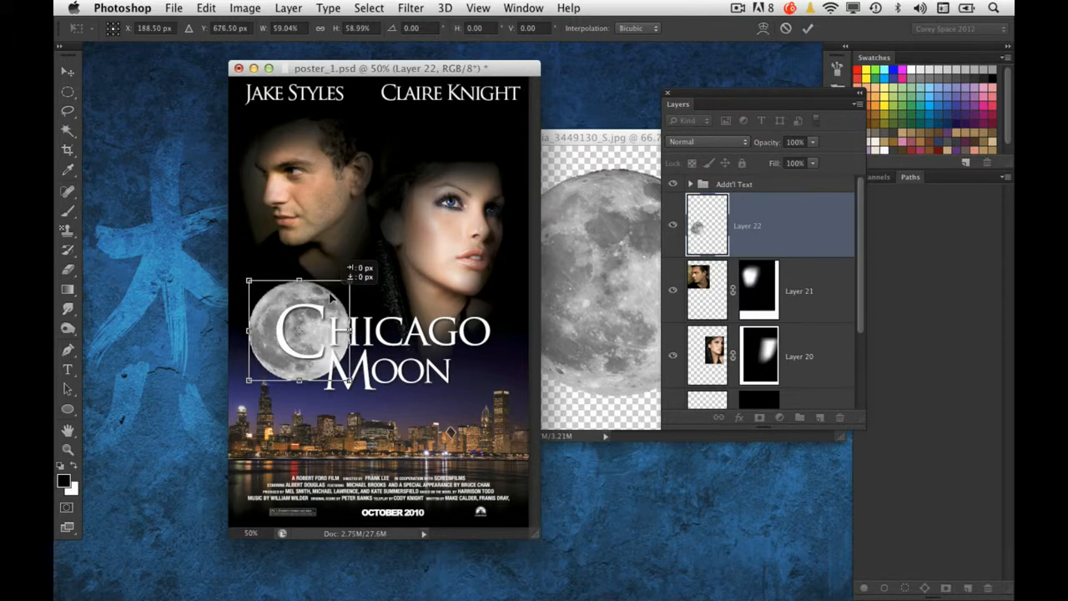
{"action": "key", "text": "super+z"}
{"action": "key", "text": "Return"}
Minimize the moon photo and arrange the poster window and the Layers panel side by side.
{"action": "left_click", "coordinate": [615, 147]}
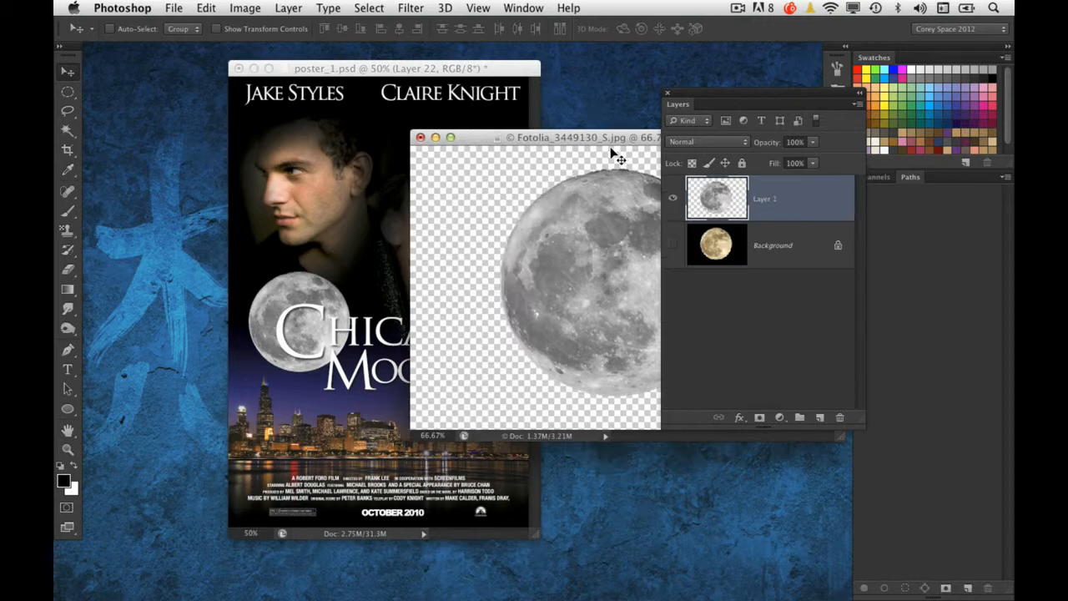
{"action": "left_click", "coordinate": [441, 137]}
{"action": "left_click_drag", "start_coordinate": [427, 68], "coordinate": [396, 62]}
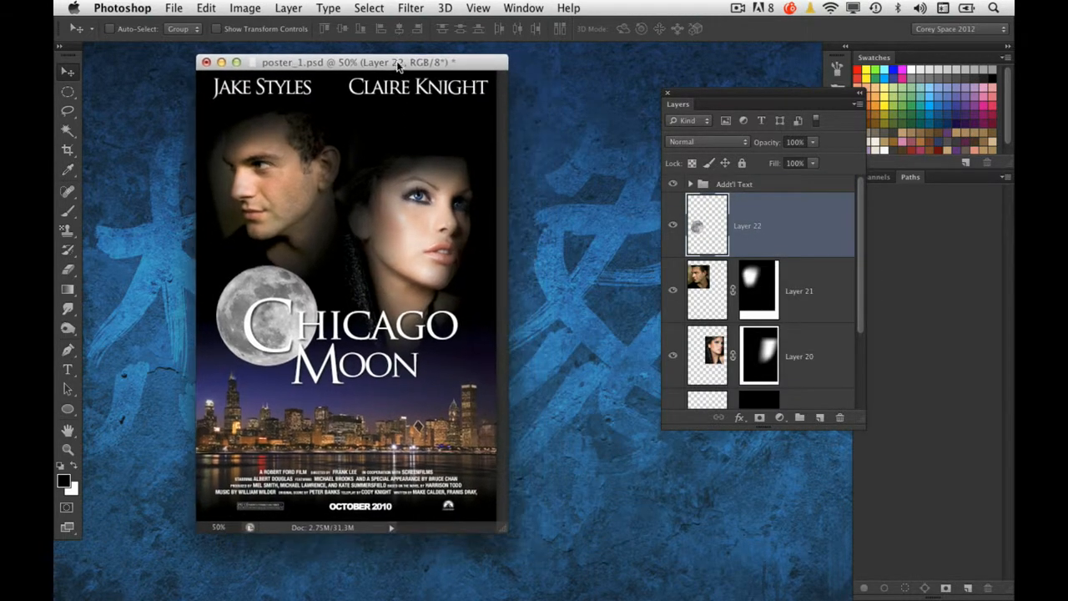
{"action": "left_click_drag", "start_coordinate": [706, 97], "coordinate": [618, 100]}
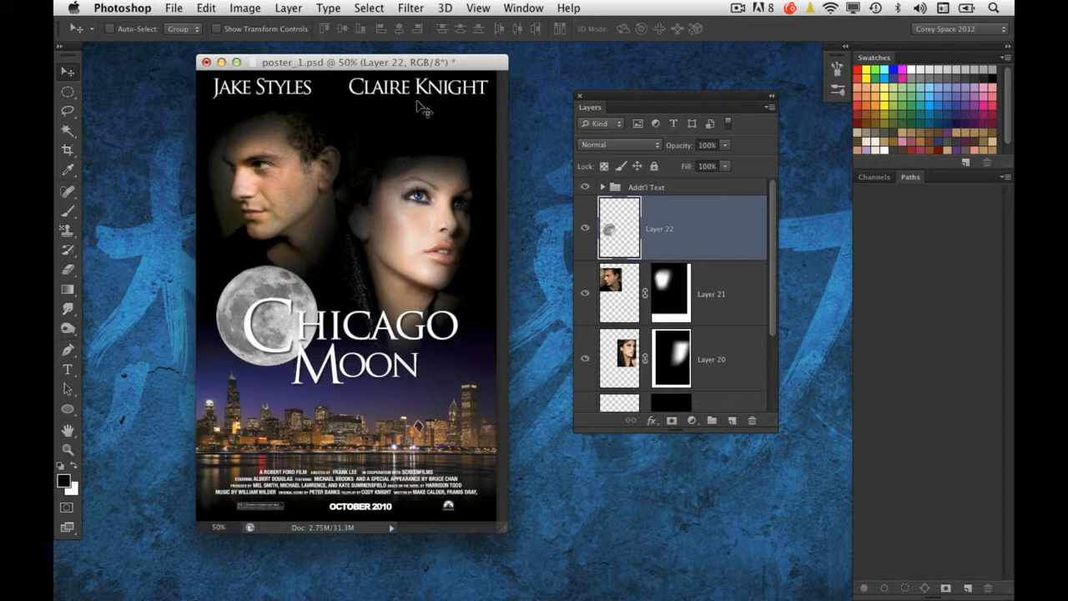
{"action": "left_click_drag", "start_coordinate": [774, 424], "coordinate": [781, 427]}
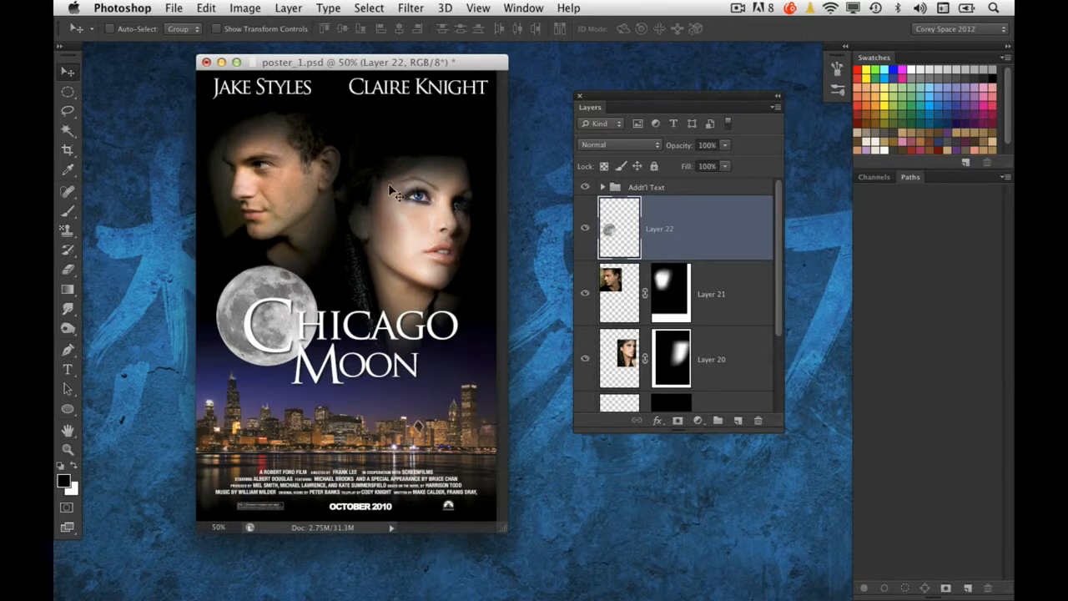
Add a white layer mask to the moon on Layer 22 and try an elliptical selection over the moon.
{"action": "left_click", "coordinate": [678, 420]}
{"action": "left_click_drag", "start_coordinate": [68, 91], "coordinate": [107, 110]}
{"action": "left_click_drag", "start_coordinate": [249, 307], "coordinate": [304, 360]}
{"action": "key", "text": "super+d"}
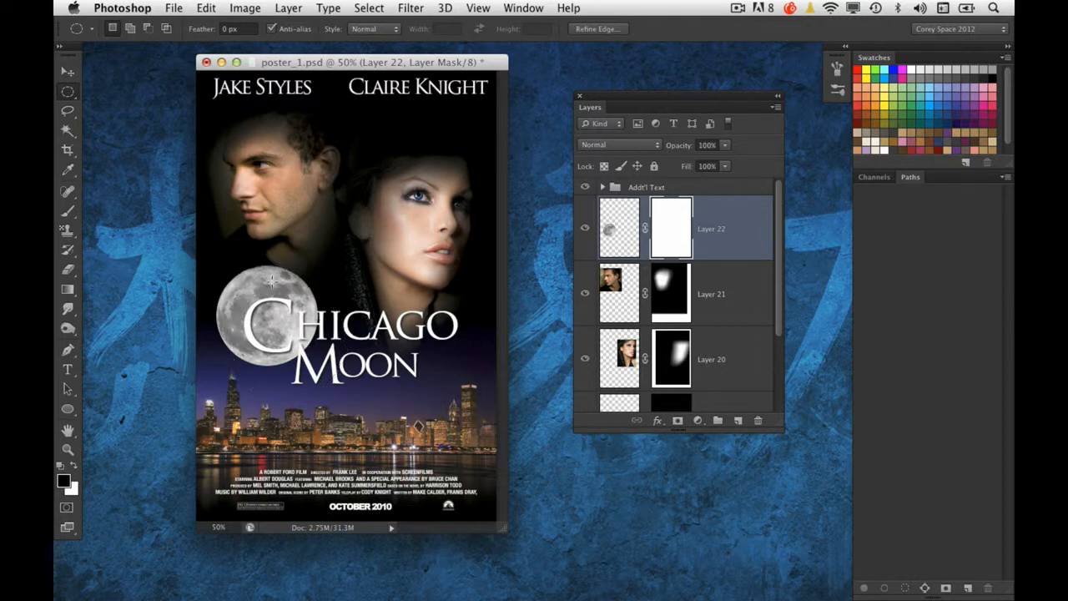
Load the moon's outline as a selection, offset it down and right, and fill it with black on Layer 22's mask to form a crescent.
{"action": "left_click", "coordinate": [608, 242], "text": "super"}
{"action": "left_click_drag", "start_coordinate": [279, 304], "coordinate": [293, 325]}
{"action": "key", "text": "shift+BackSpace"}
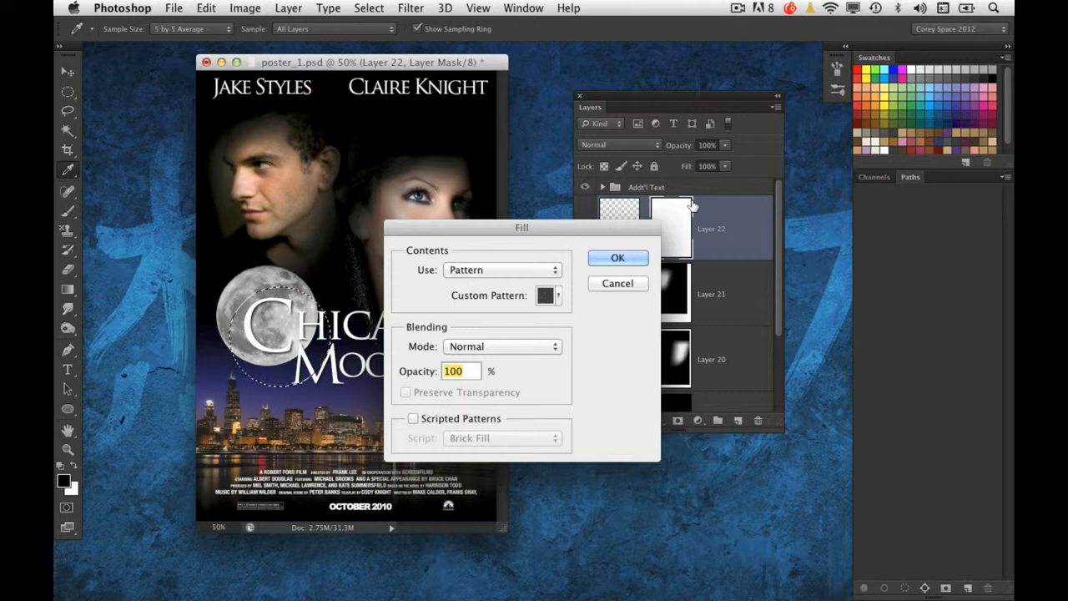
{"action": "left_click", "coordinate": [533, 270]}
{"action": "left_click", "coordinate": [462, 305]}
{"action": "left_click", "coordinate": [625, 261]}
{"action": "key", "text": "super+d"}
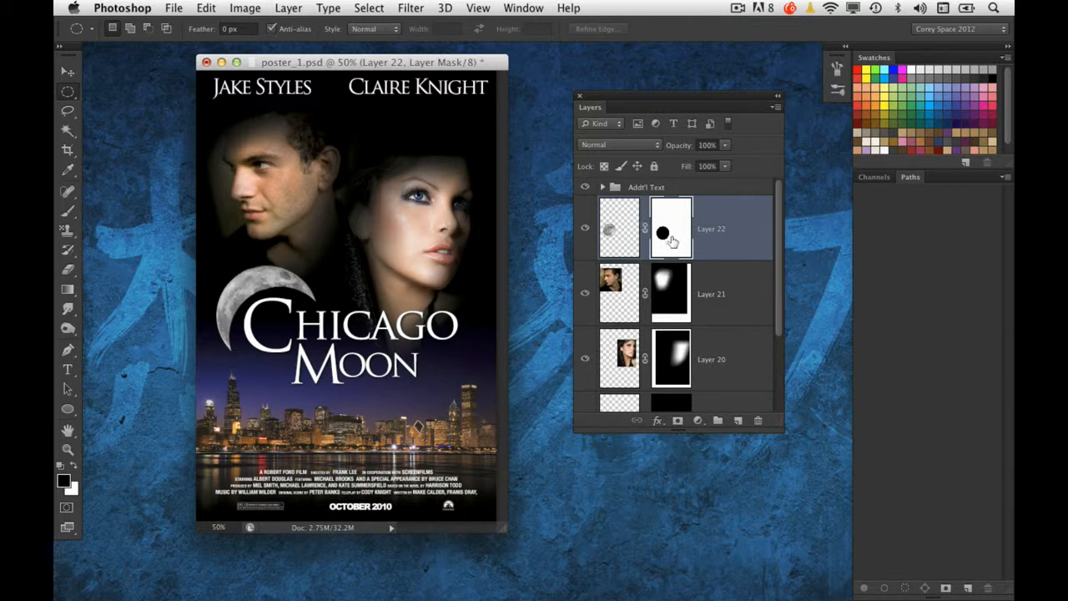
{"action": "left_click", "coordinate": [365, 8]}
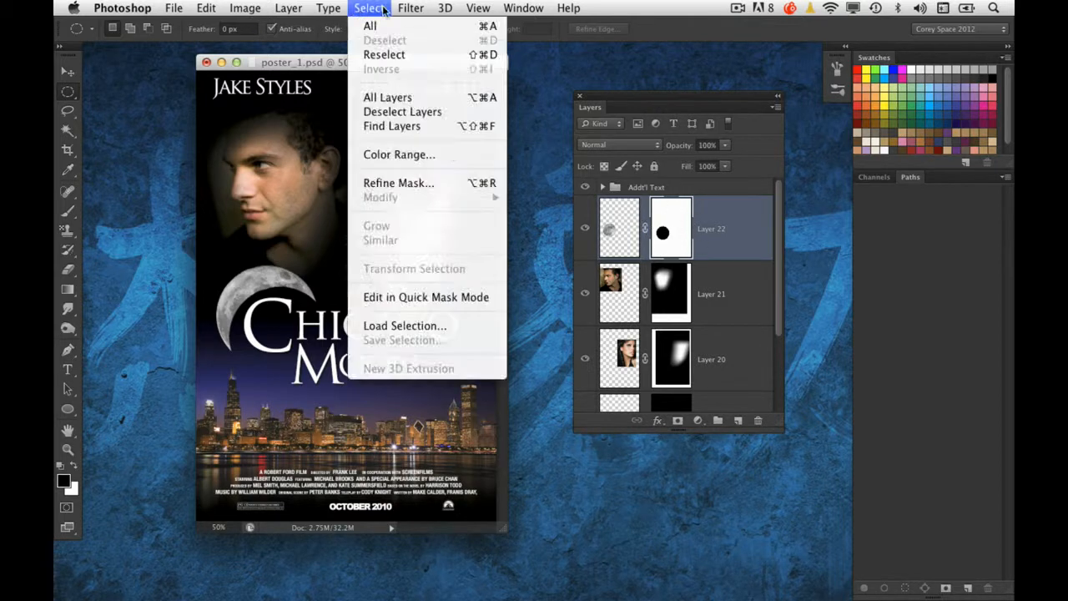
Soften the crescent's inner edge by applying a Gaussian Blur with a 4.9-pixel radius to Layer 22's mask.
{"action": "mouse_move", "coordinate": [397, 10]}
{"action": "mouse_move", "coordinate": [451, 182]}
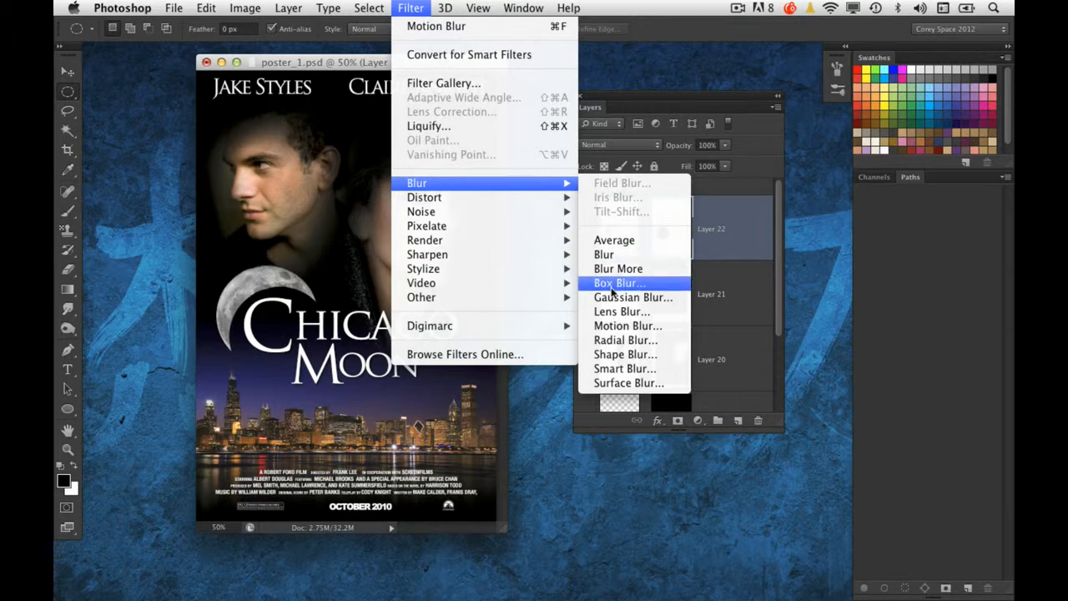
{"action": "left_click", "coordinate": [673, 309]}
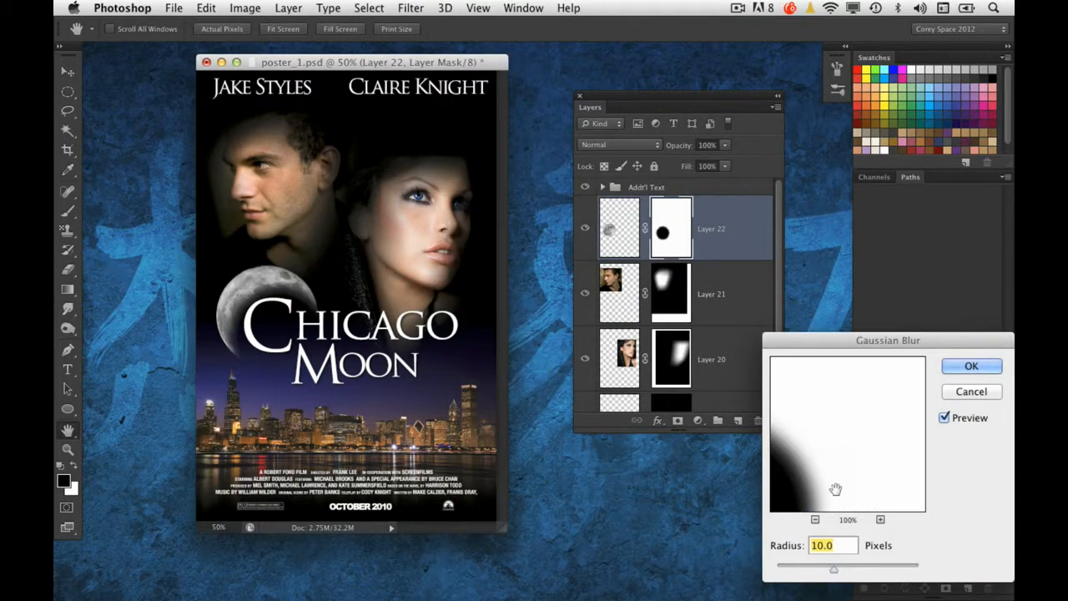
{"action": "mouse_move", "coordinate": [834, 573]}
{"action": "left_mouse_down"}
{"action": "mouse_move", "coordinate": [857, 573]}
{"action": "mouse_move", "coordinate": [823, 572]}
{"action": "mouse_move", "coordinate": [846, 573]}
{"action": "left_mouse_up"}
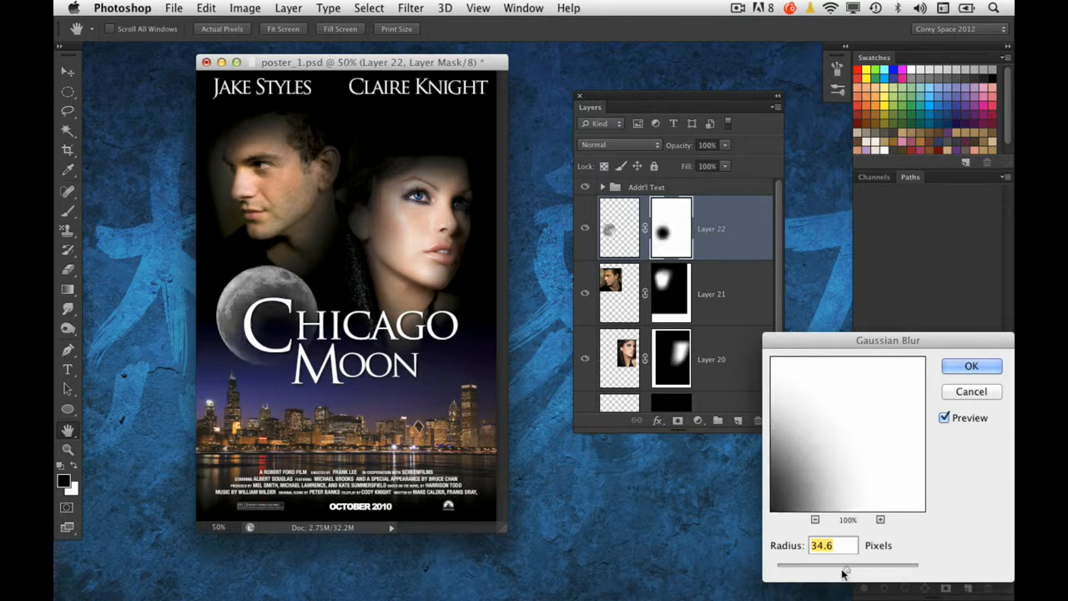
{"action": "left_click_drag", "start_coordinate": [805, 341], "coordinate": [644, 260]}
{"action": "left_click_drag", "start_coordinate": [685, 490], "coordinate": [653, 496]}
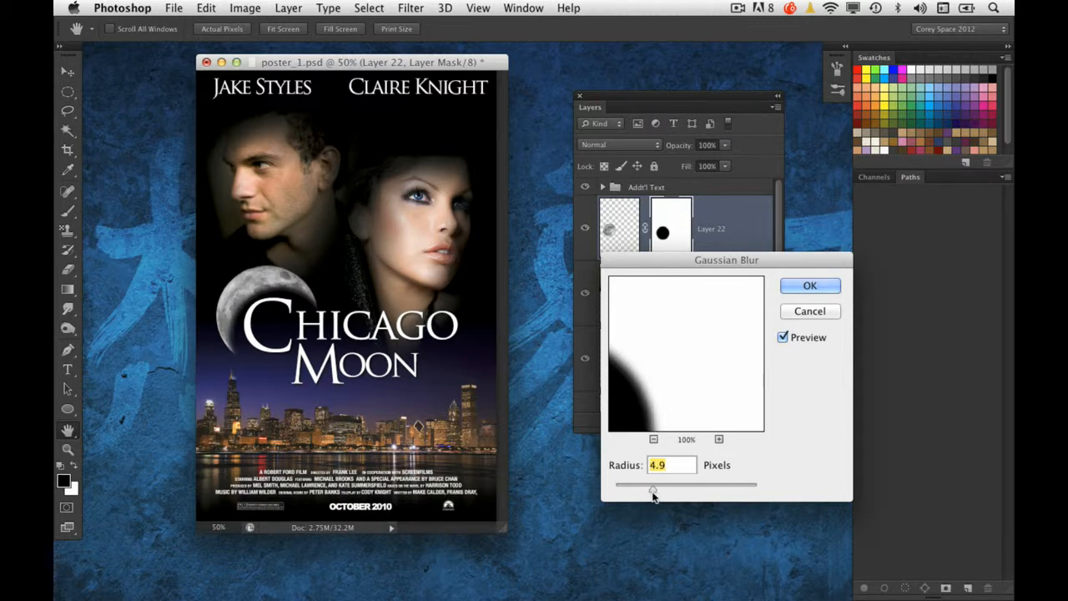
{"action": "left_click", "coordinate": [803, 289]}
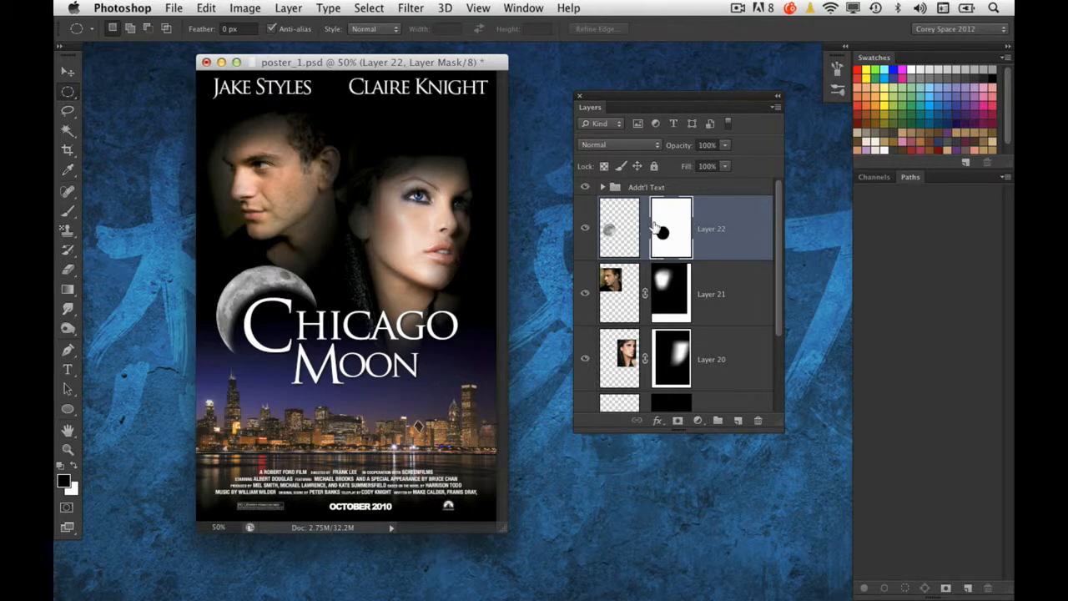
With Layer 22's mask unlinked from the moon, move the mask slightly up and left to adjust the crescent.
{"action": "left_click", "coordinate": [68, 74]}
{"action": "left_click_drag", "start_coordinate": [298, 331], "coordinate": [344, 320]}
{"action": "left_click", "coordinate": [597, 249]}
{"action": "left_click", "coordinate": [664, 234]}
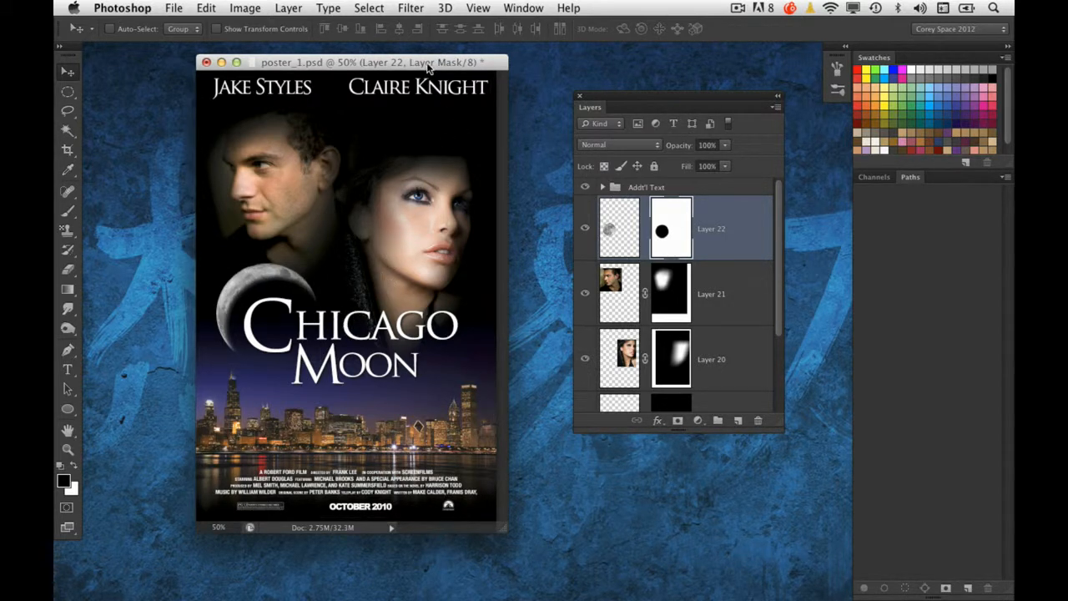
Adjust the poster window's position and lengthen the Layers panel until all layers down to the Background fit.
{"action": "left_click_drag", "start_coordinate": [426, 64], "coordinate": [439, 67]}
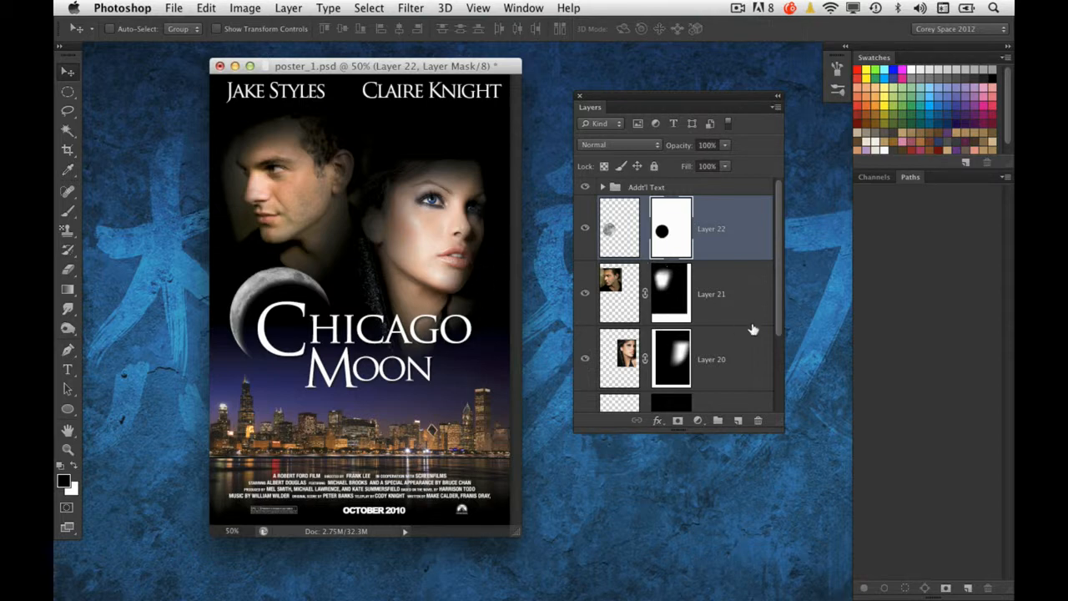
{"action": "mouse_move", "coordinate": [782, 429]}
{"action": "left_mouse_down"}
{"action": "mouse_move", "coordinate": [771, 422]}
{"action": "mouse_move", "coordinate": [770, 483]}
{"action": "mouse_move", "coordinate": [776, 417]}
{"action": "mouse_move", "coordinate": [779, 434]}
{"action": "left_mouse_up"}
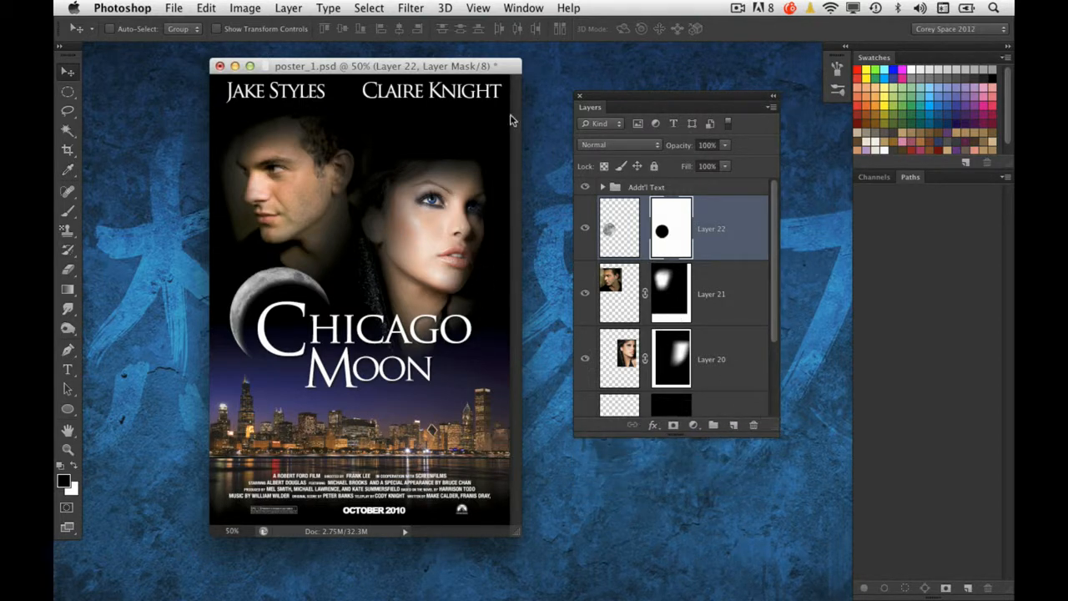
{"action": "left_click_drag", "start_coordinate": [496, 68], "coordinate": [493, 68]}
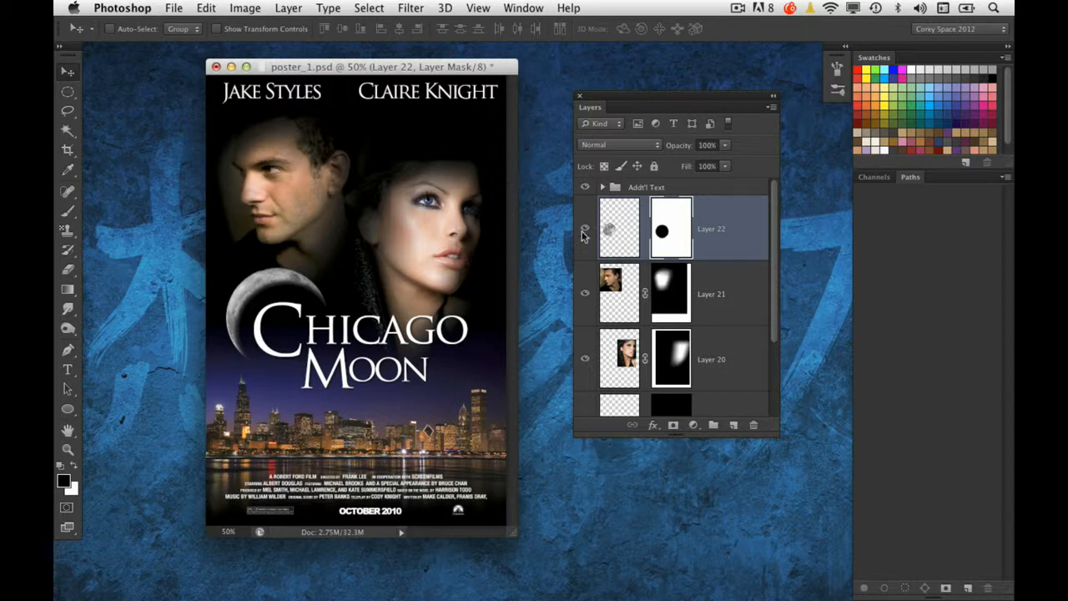
{"action": "left_click_drag", "start_coordinate": [774, 426], "coordinate": [771, 527]}
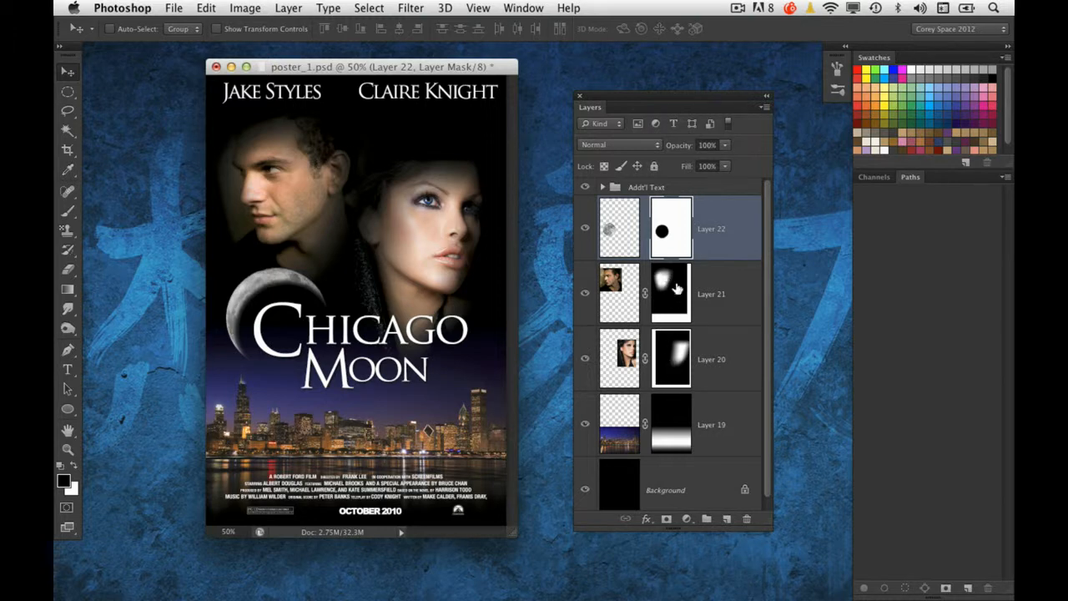
Review the skyline on Layer 19, the portraits on Layers 20 and 21, and Layer 21's mask.
{"action": "scroll", "coordinate": [768, 491], "scroll_direction": "down", "scroll_amount": 1}
{"action": "left_click", "coordinate": [608, 431]}
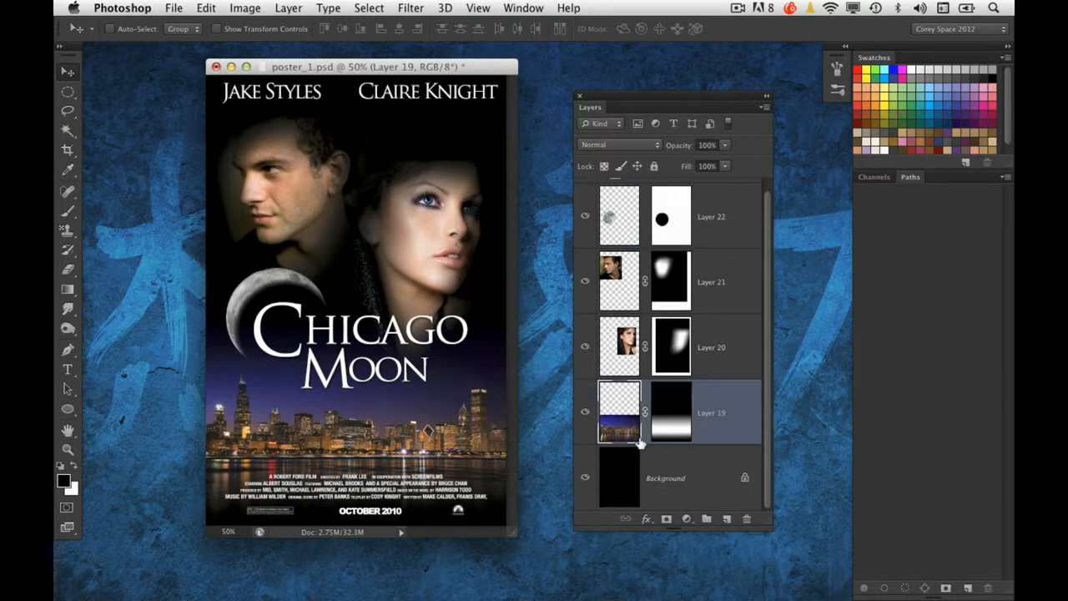
{"action": "left_click", "coordinate": [614, 338]}
{"action": "left_click", "coordinate": [621, 290]}
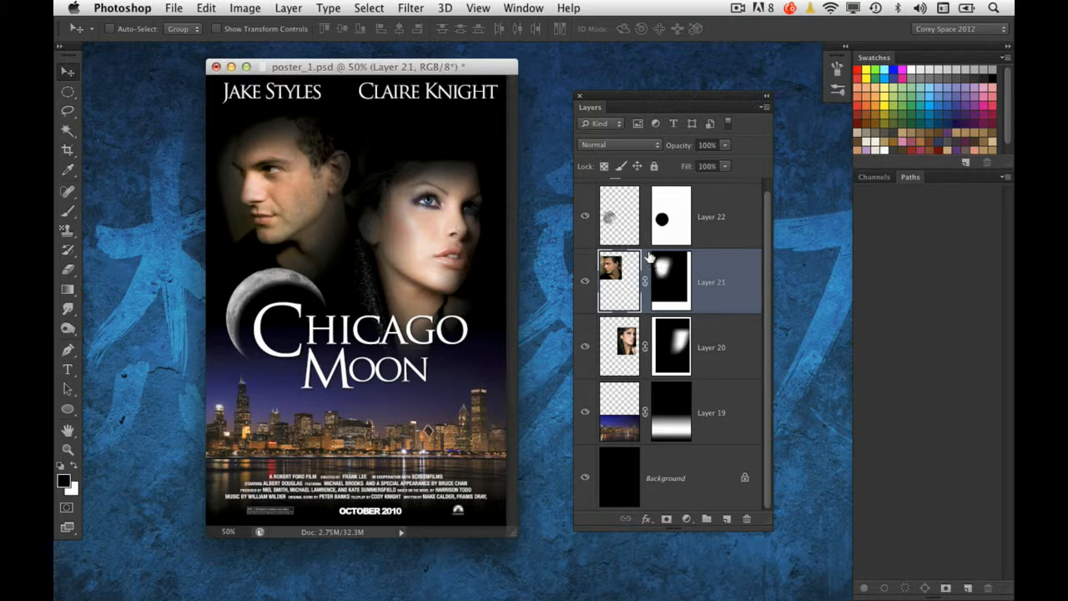
{"action": "left_click", "coordinate": [682, 292]}
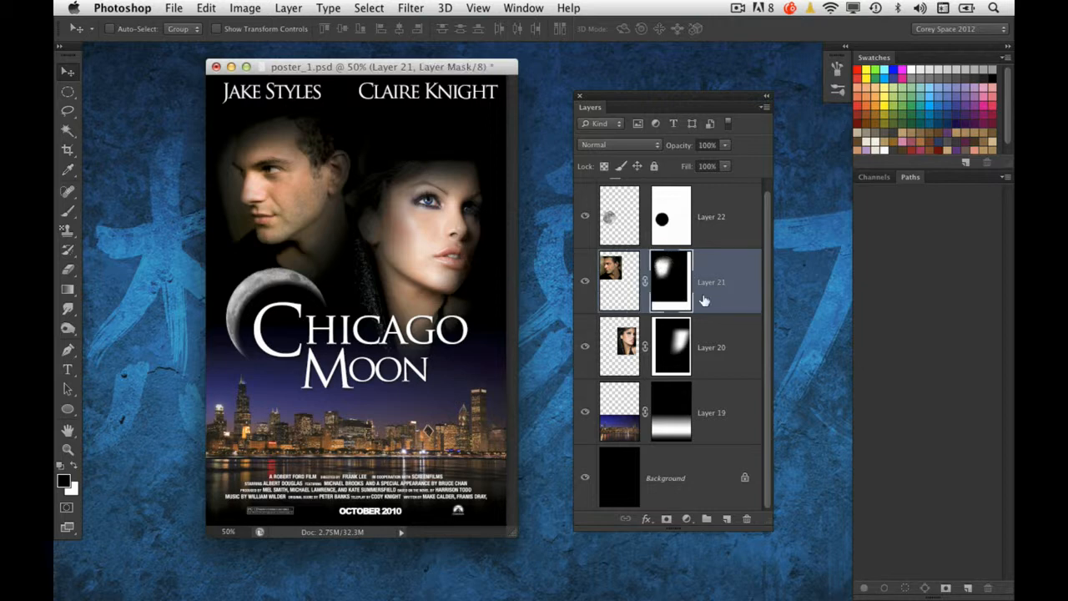
Move the enlarged Layers panel up beside the poster, with the full layer stack in view.
{"action": "scroll", "coordinate": [766, 391], "scroll_direction": "up", "scroll_amount": 1}
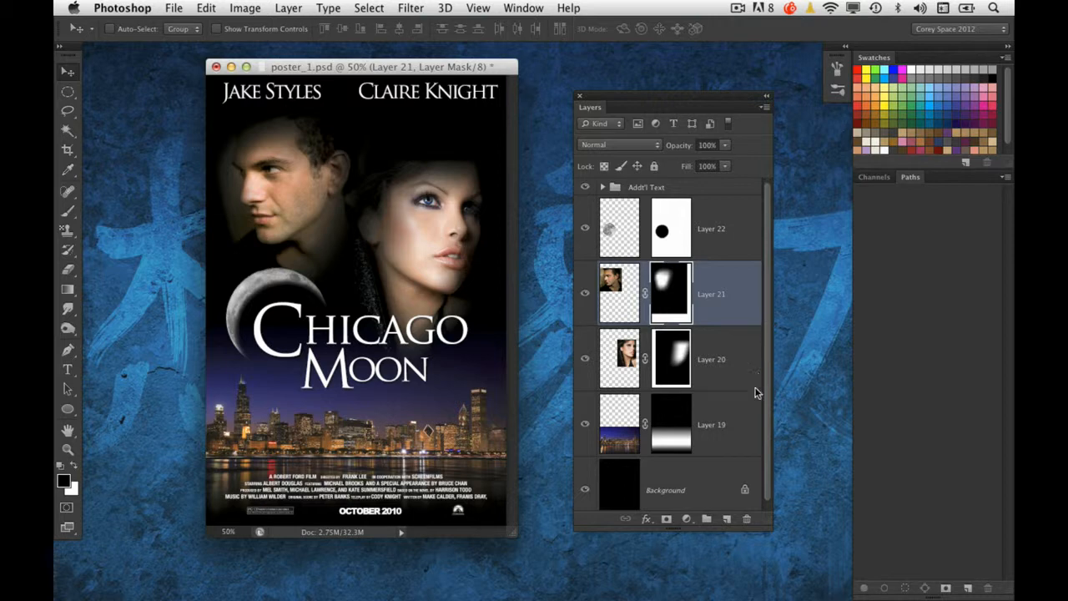
{"action": "scroll", "coordinate": [760, 394], "scroll_direction": "down", "scroll_amount": 1}
{"action": "scroll", "coordinate": [759, 417], "scroll_direction": "up", "scroll_amount": 1}
{"action": "left_click_drag", "start_coordinate": [626, 104], "coordinate": [636, 85]}
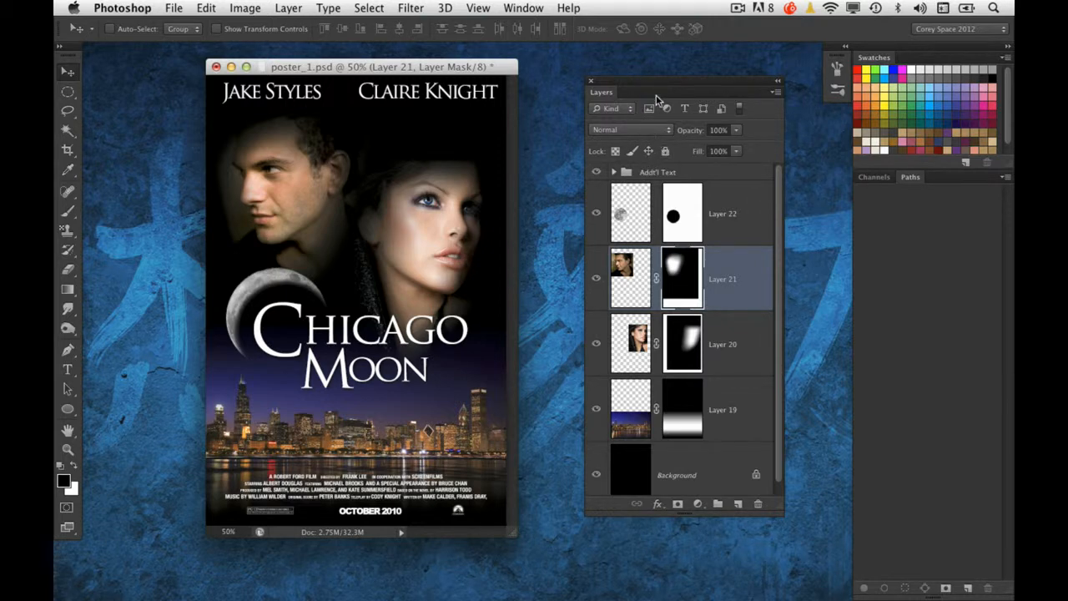
{"action": "left_click_drag", "start_coordinate": [654, 84], "coordinate": [636, 81]}
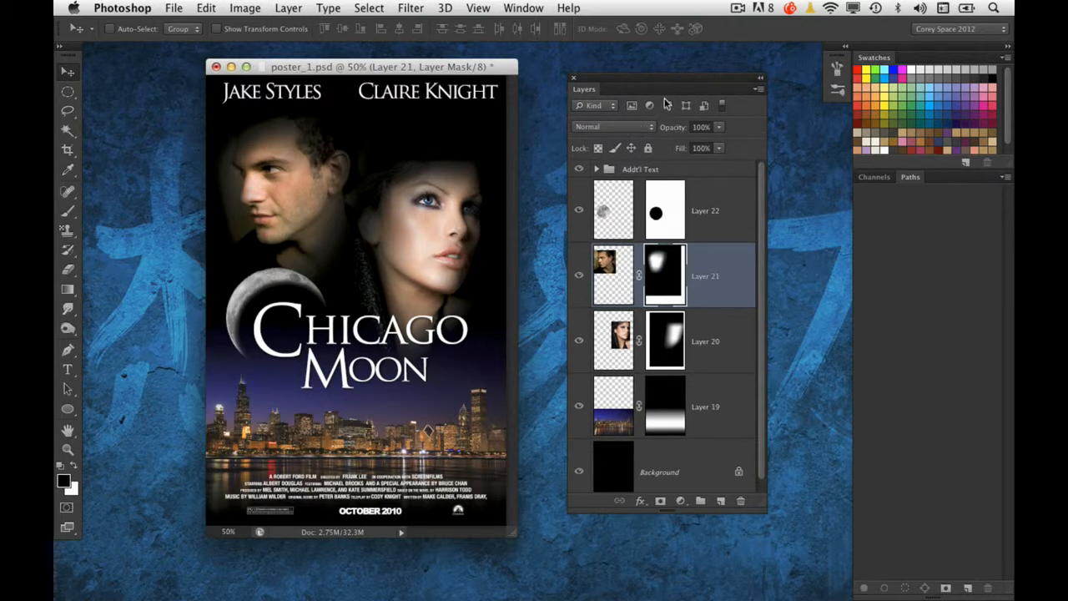